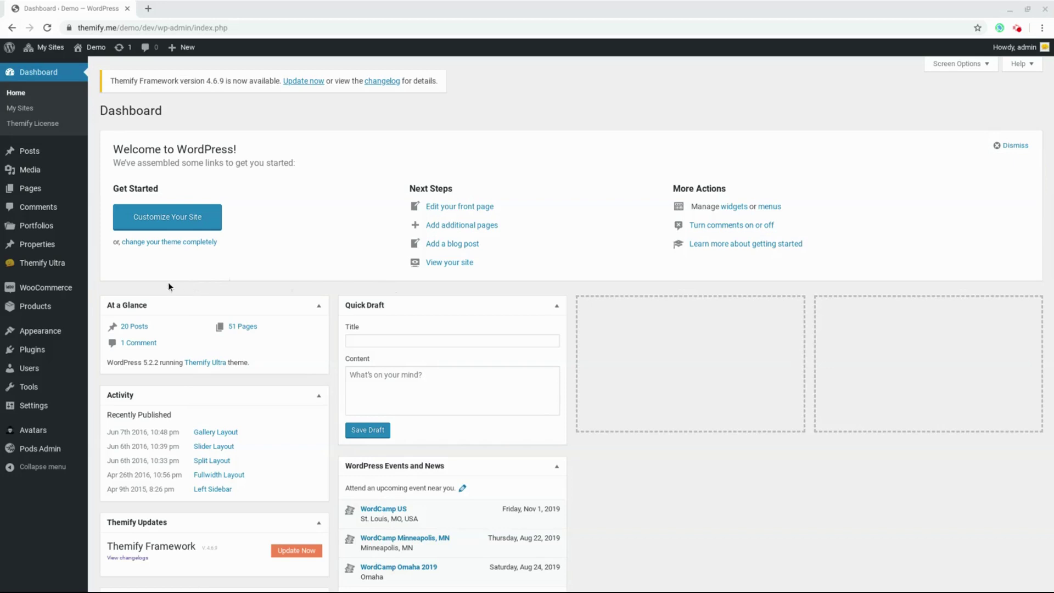
From the Builder Pro Themes list, start a new theme and enter a name for it.
mouse_move(55, 266)
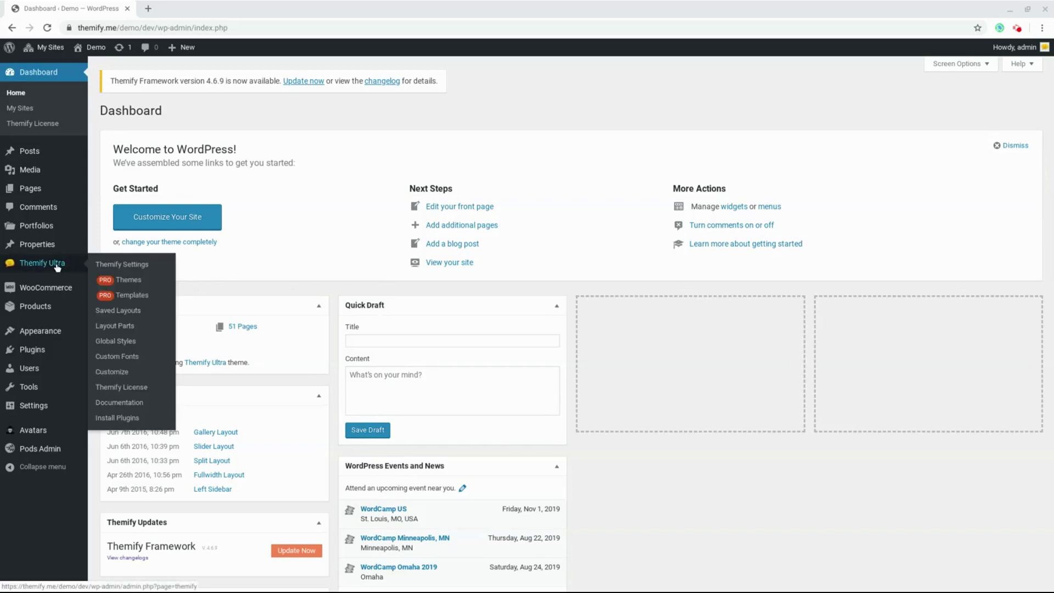
left_click(132, 284)
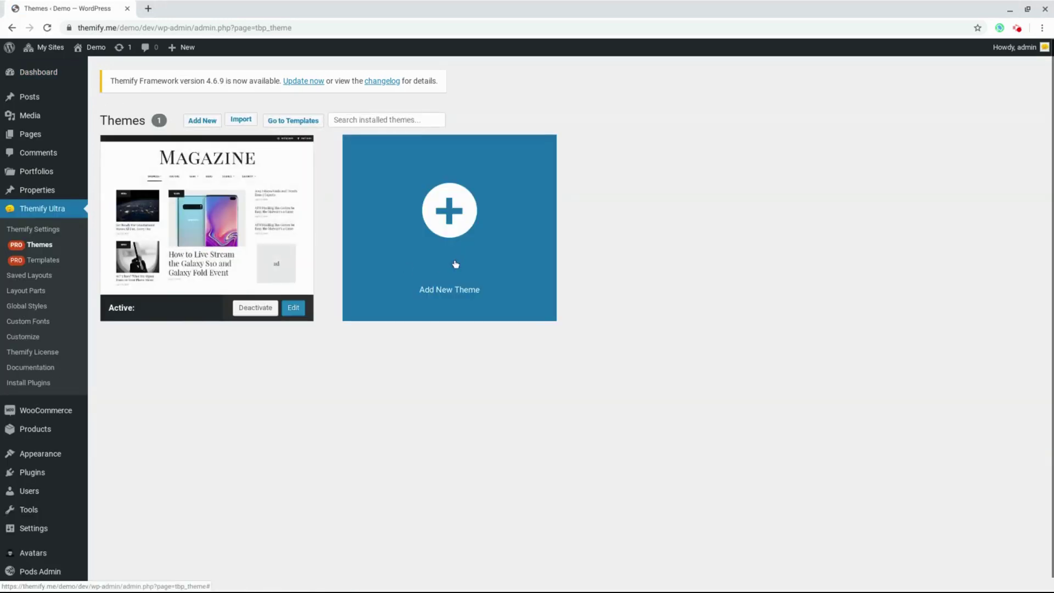
left_click(454, 264)
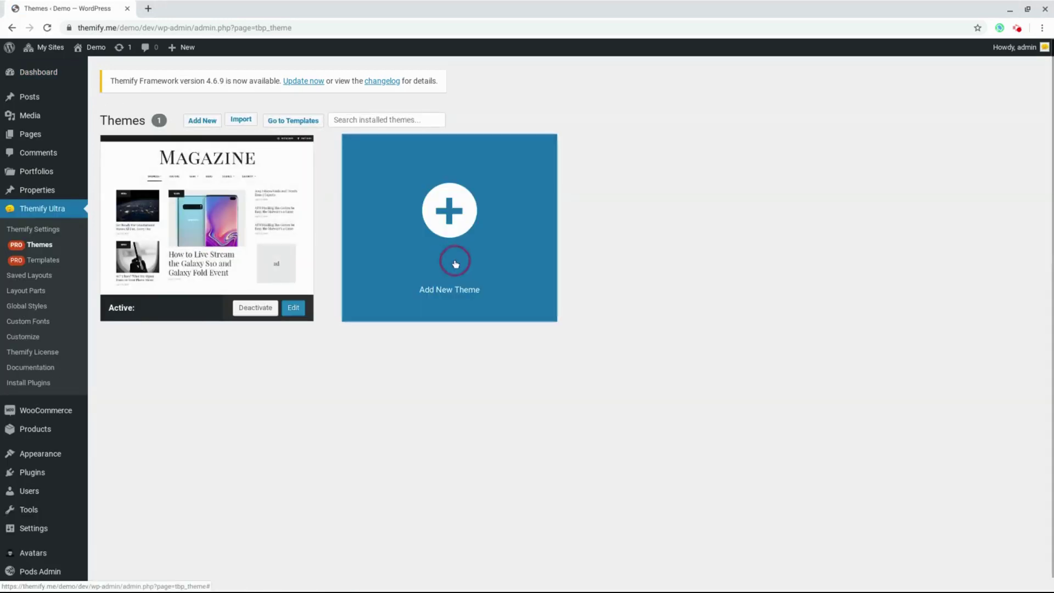
left_click(439, 122)
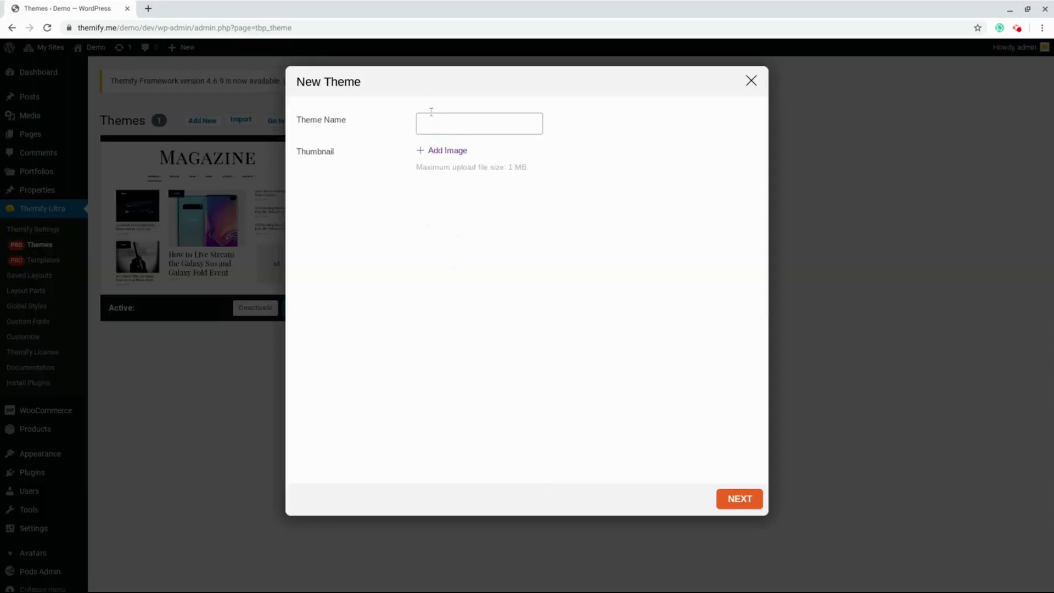
type("Custome The")
key("BackSpace")
key("BackSpace")
key("BackSpace")
Pick the Magazine starting design, then dismiss the import dialog without adding the theme.
left_click(740, 498)
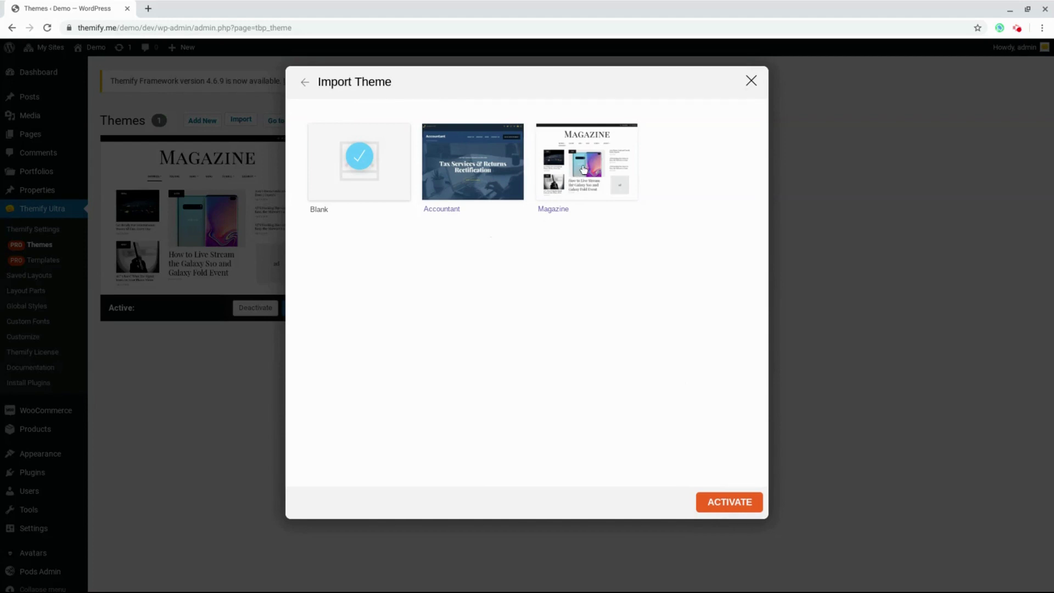
left_click(584, 163)
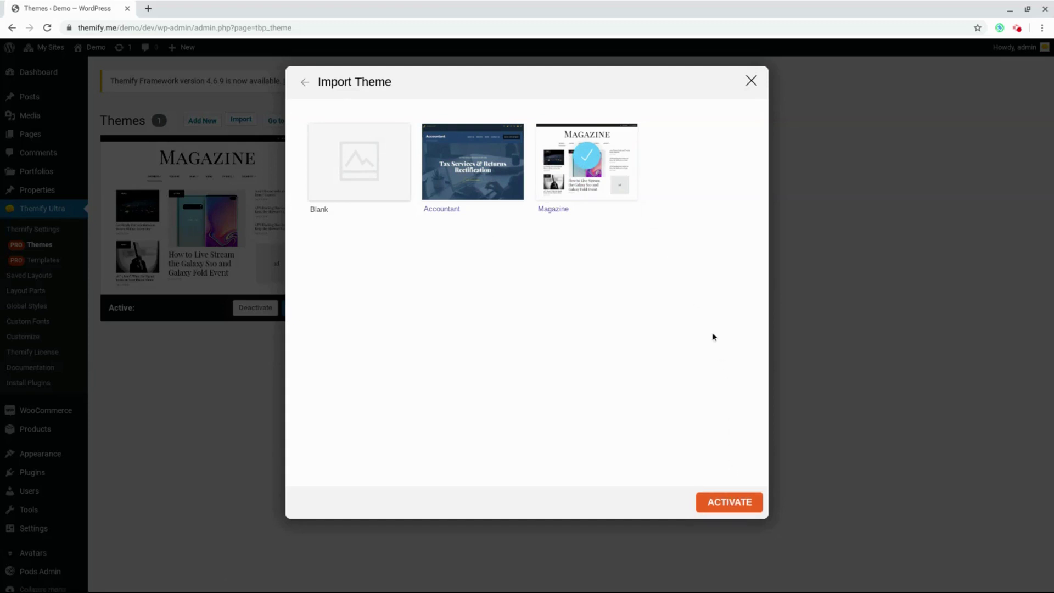
left_click(752, 84)
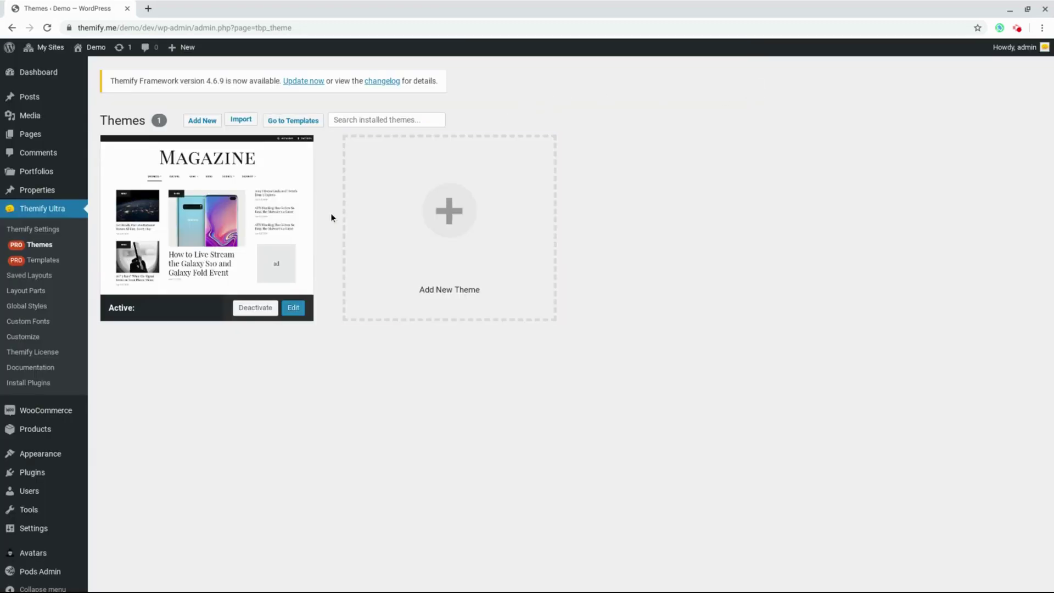
Open the Builder Pro Templates list and filter it to the Archive tab.
mouse_move(258, 250)
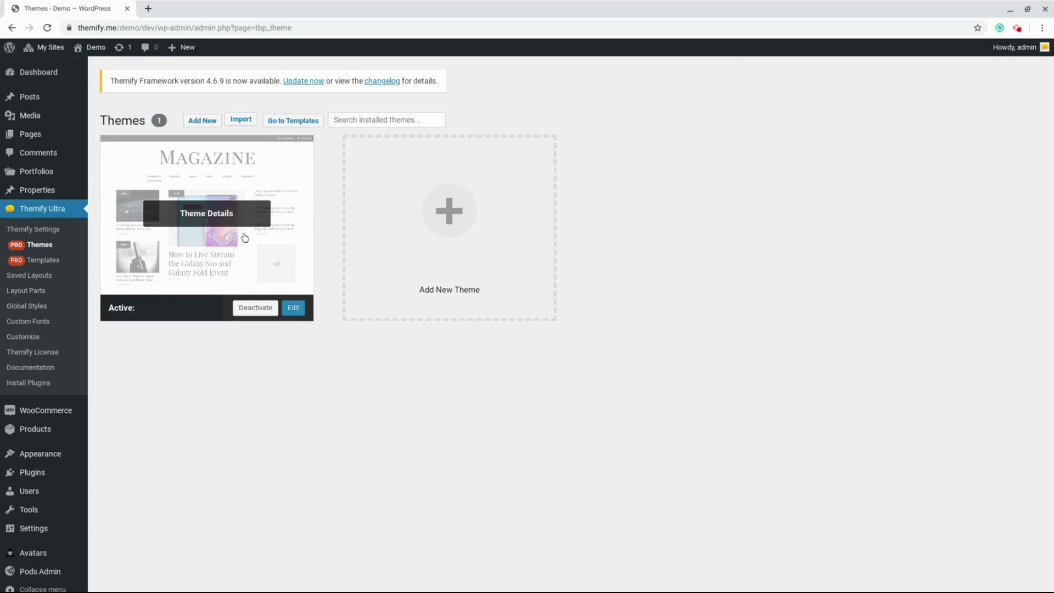
left_click(307, 122)
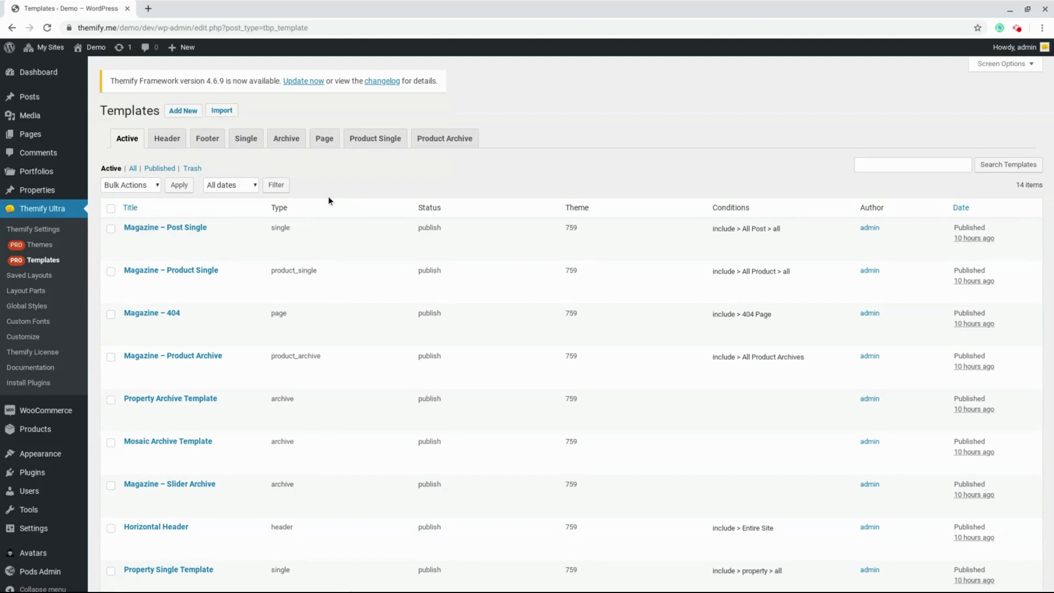
left_click(286, 143)
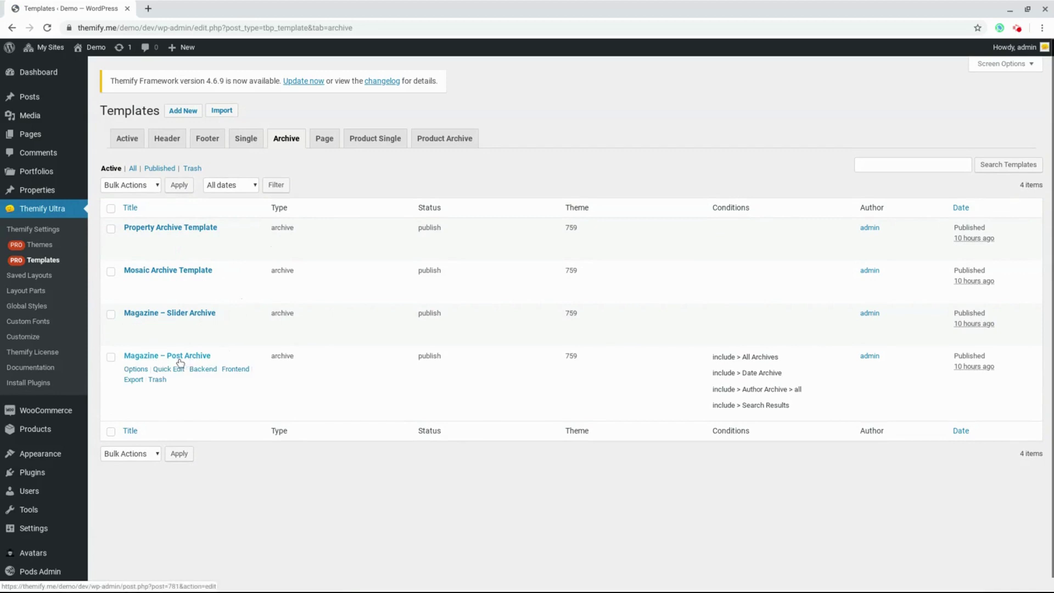
Open Magazine – Post Archive in the frontend builder and delete its Mosaic module.
left_click(234, 369)
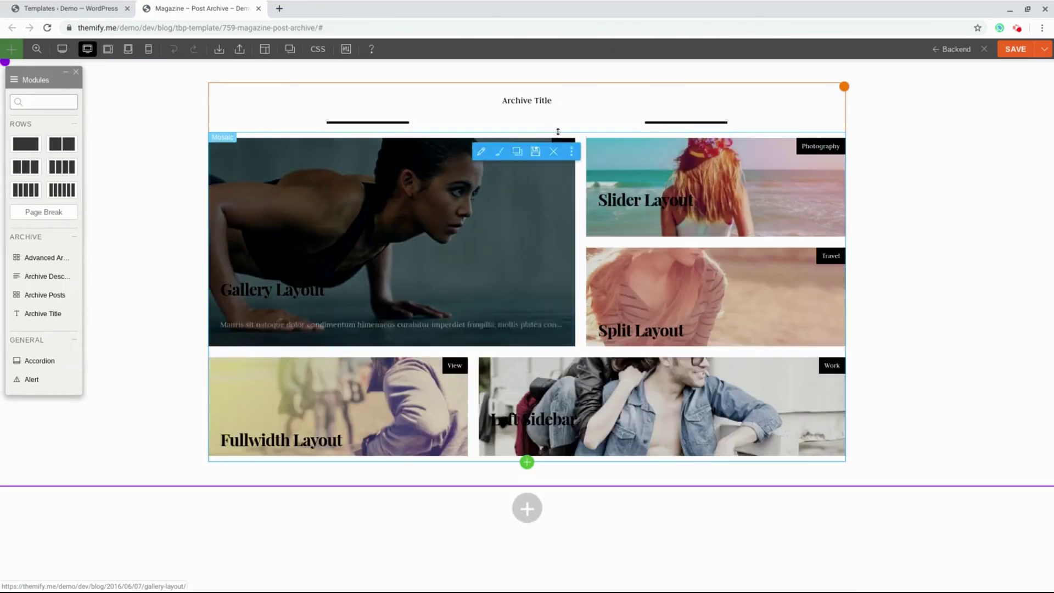
left_click(553, 152)
left_click(579, 90)
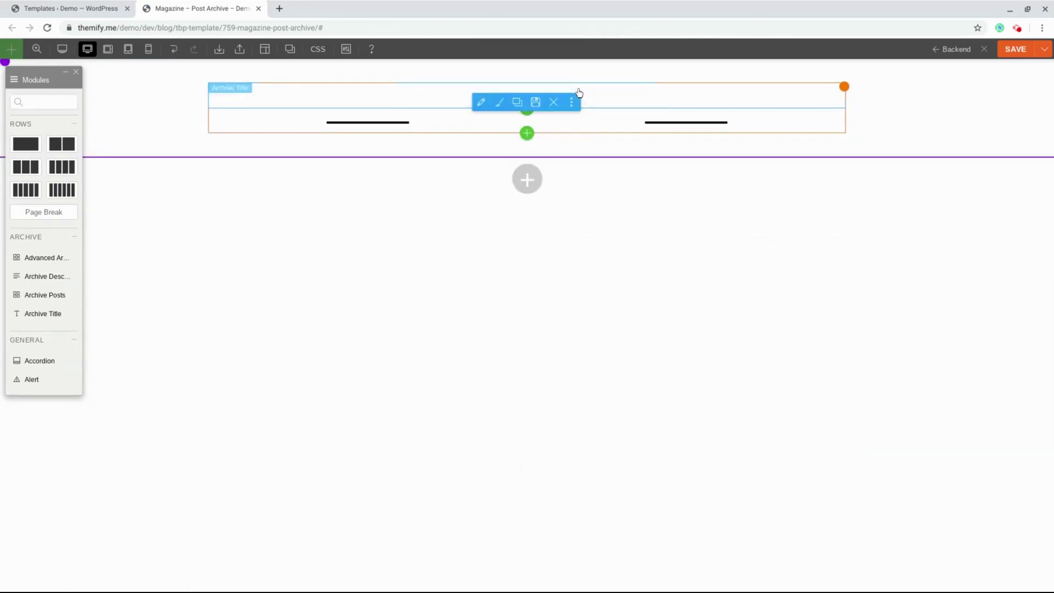
Add a Slider module below the Archive Title with Dynamic Query enabled.
left_click(527, 133)
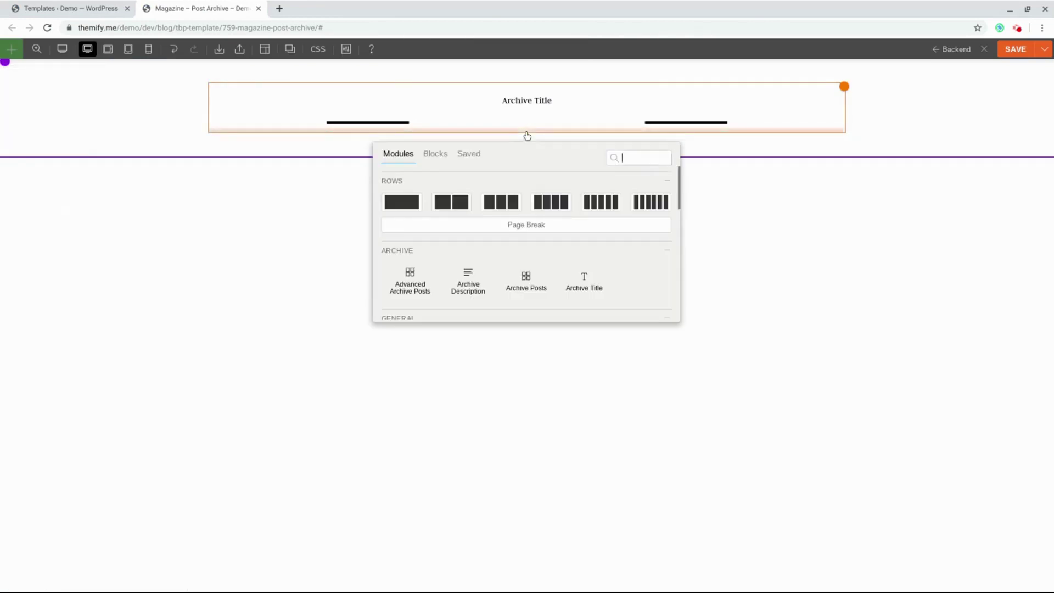
type("Isider")
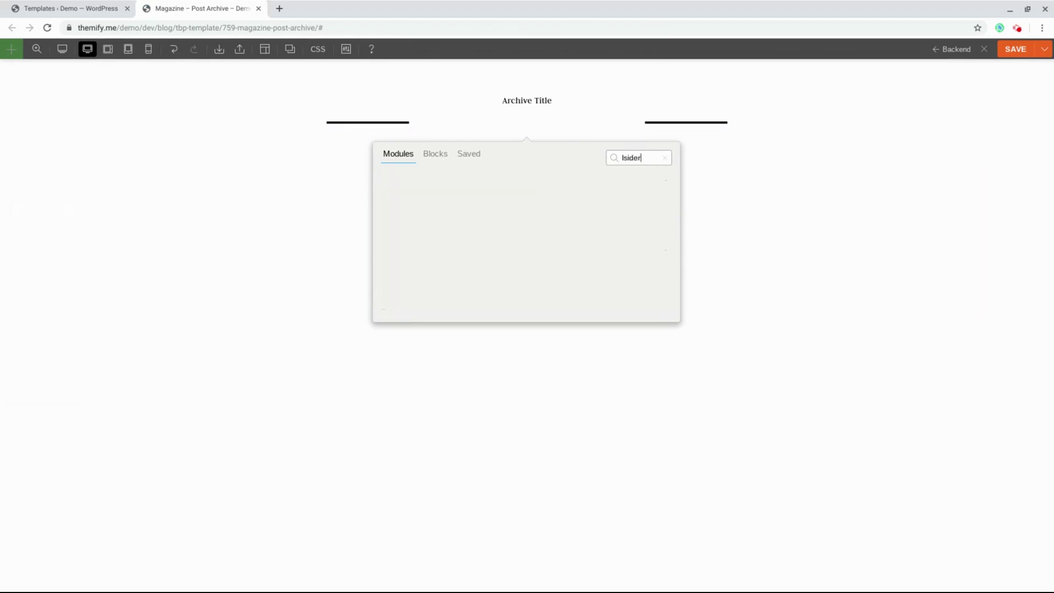
key("BackSpace")
key("BackSpace")
key("BackSpace")
key("BackSpace")
key("BackSpace")
key("BackSpace")
type("slide")
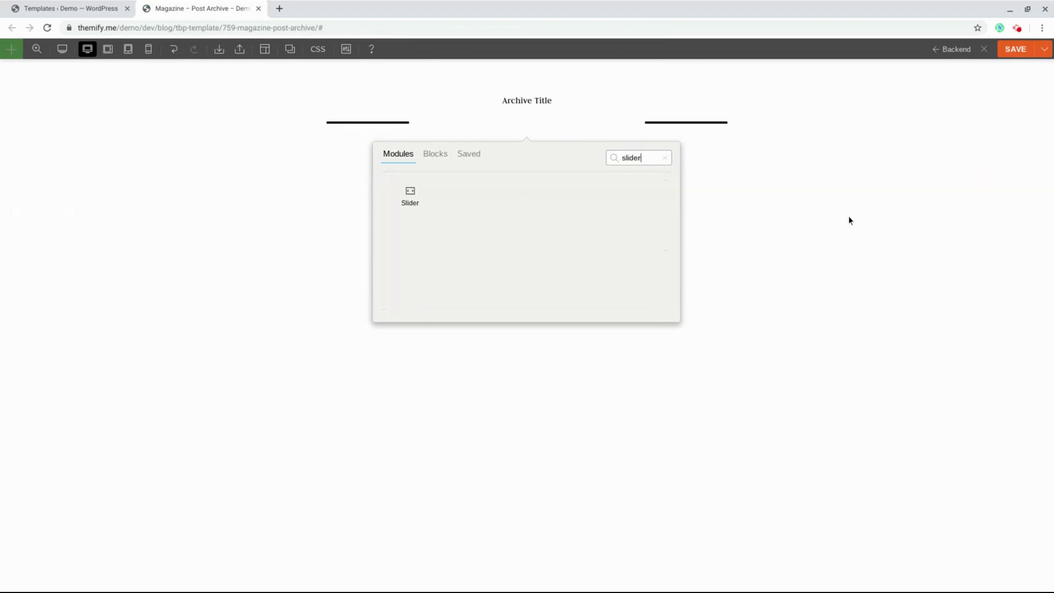
left_click(431, 192)
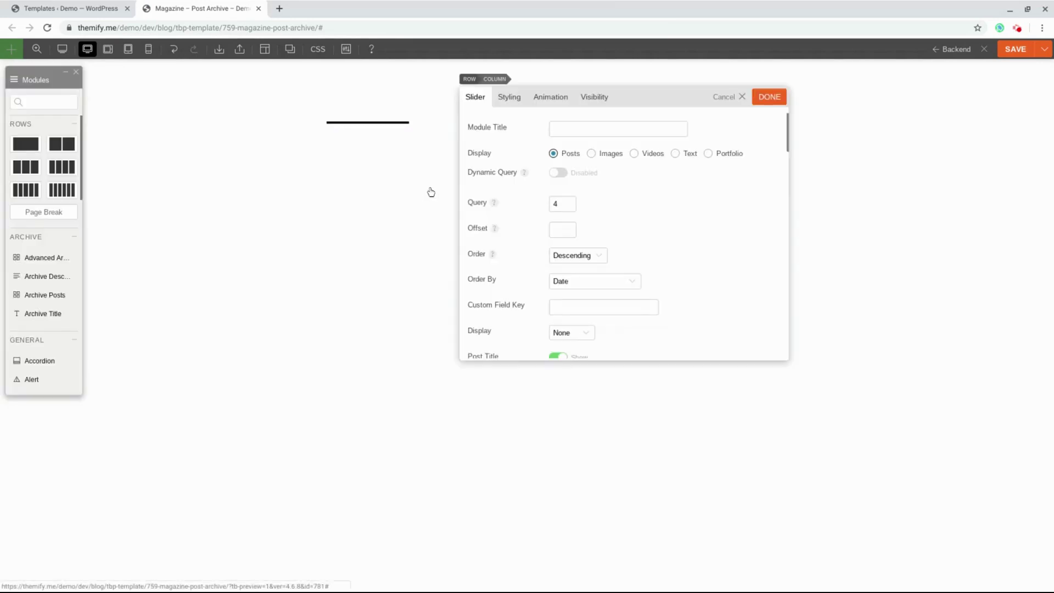
left_click(557, 174)
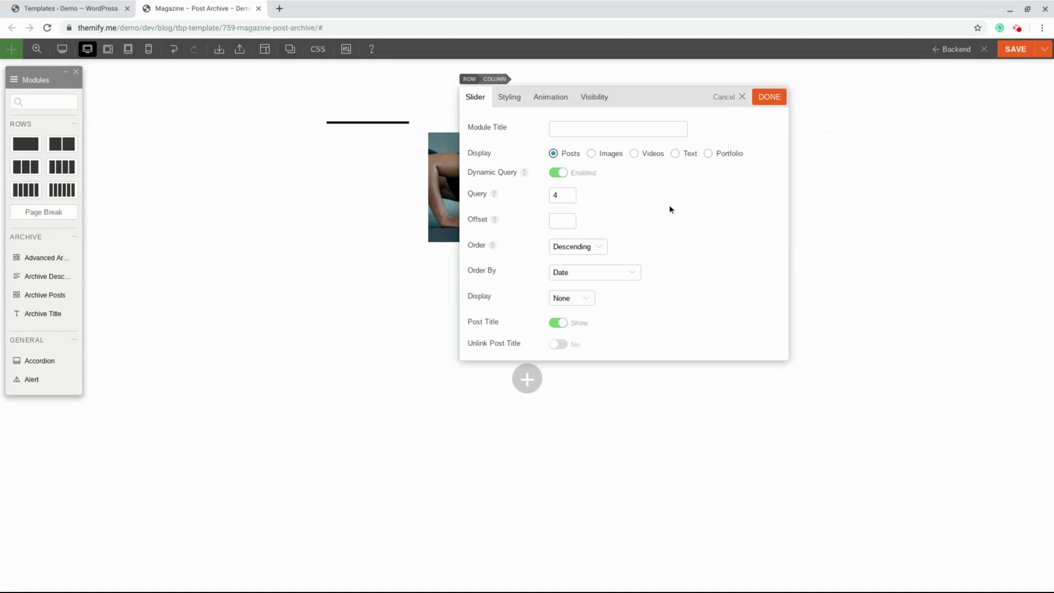
left_click(759, 102)
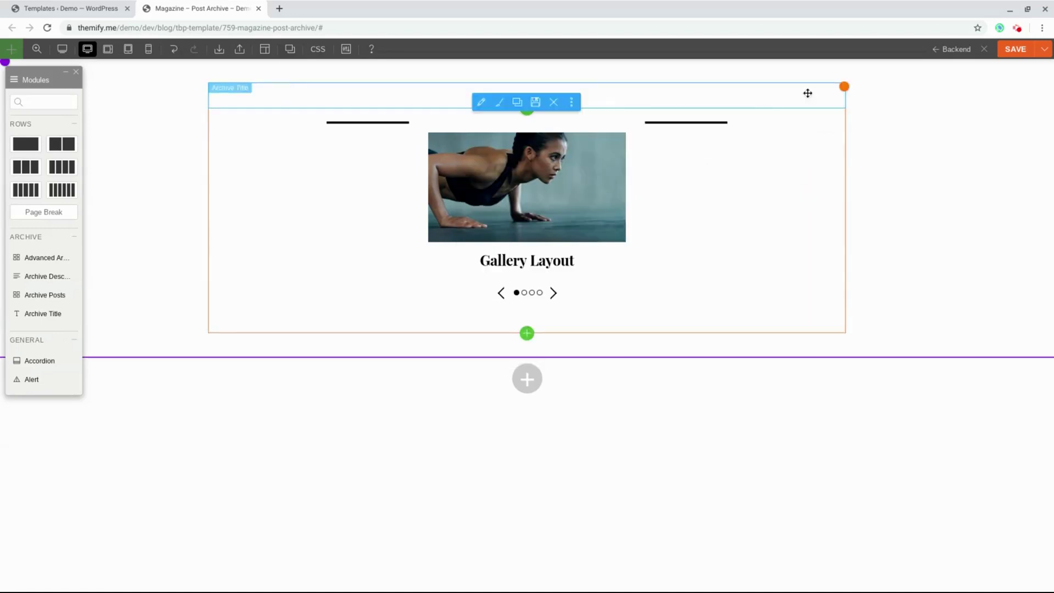
Close the builder and view the Photography, then Work, category archives on the site.
left_click(984, 51)
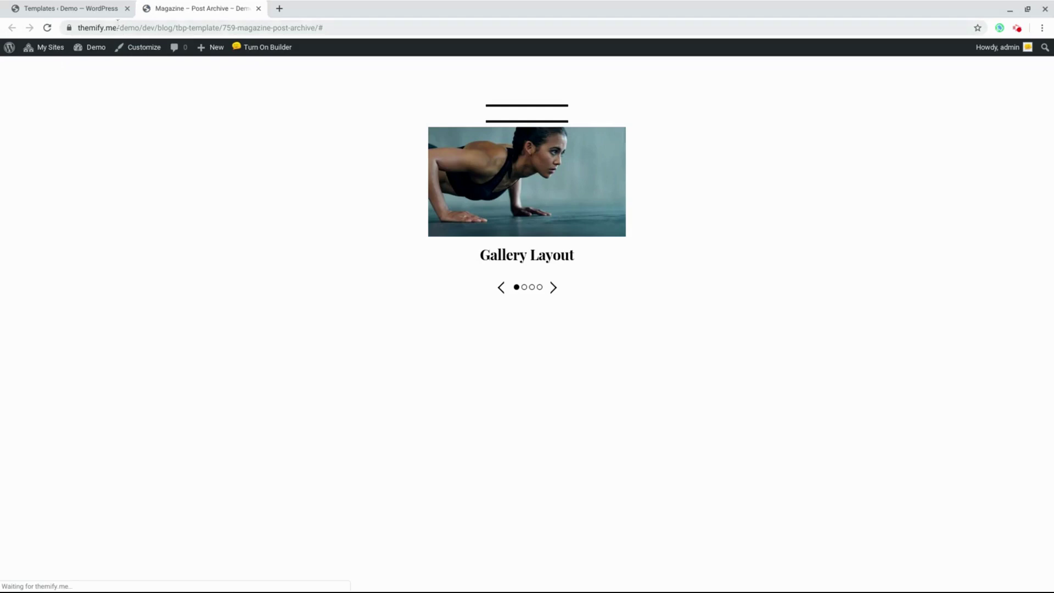
left_click(93, 9)
mouse_move(39, 101)
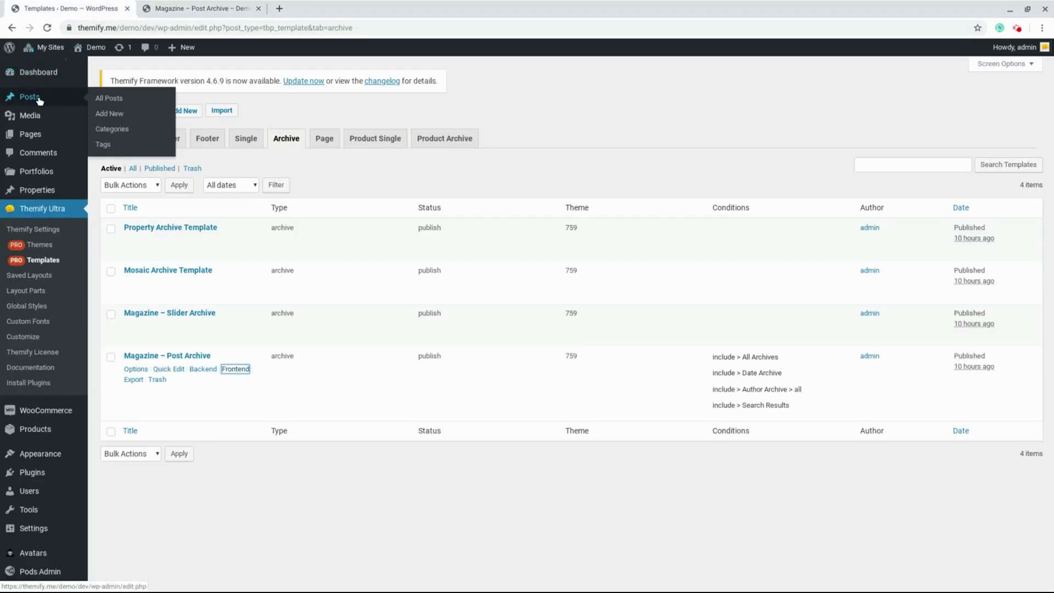
left_click(105, 129)
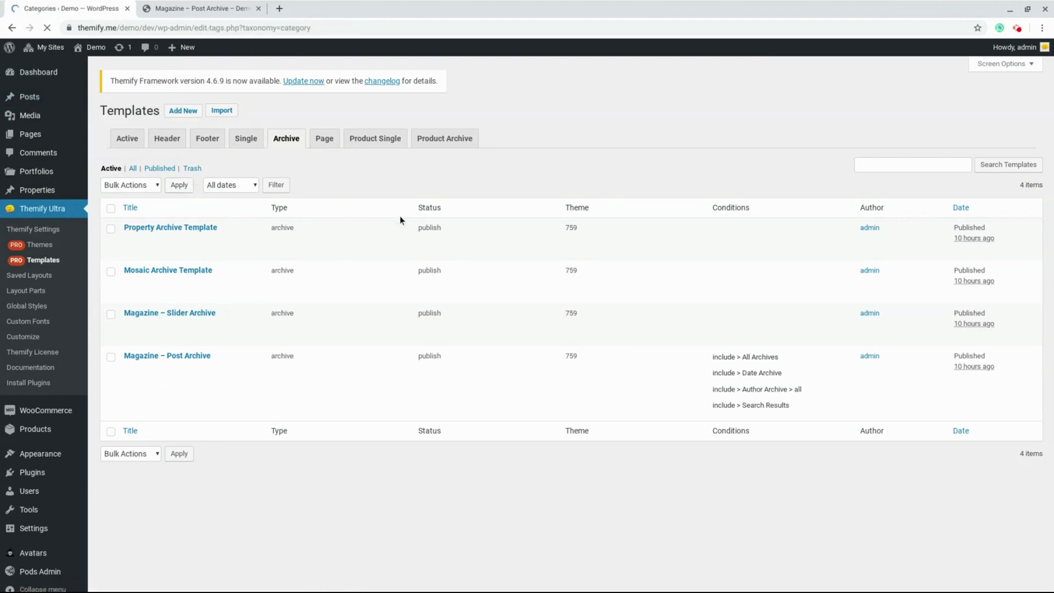
left_click(543, 234)
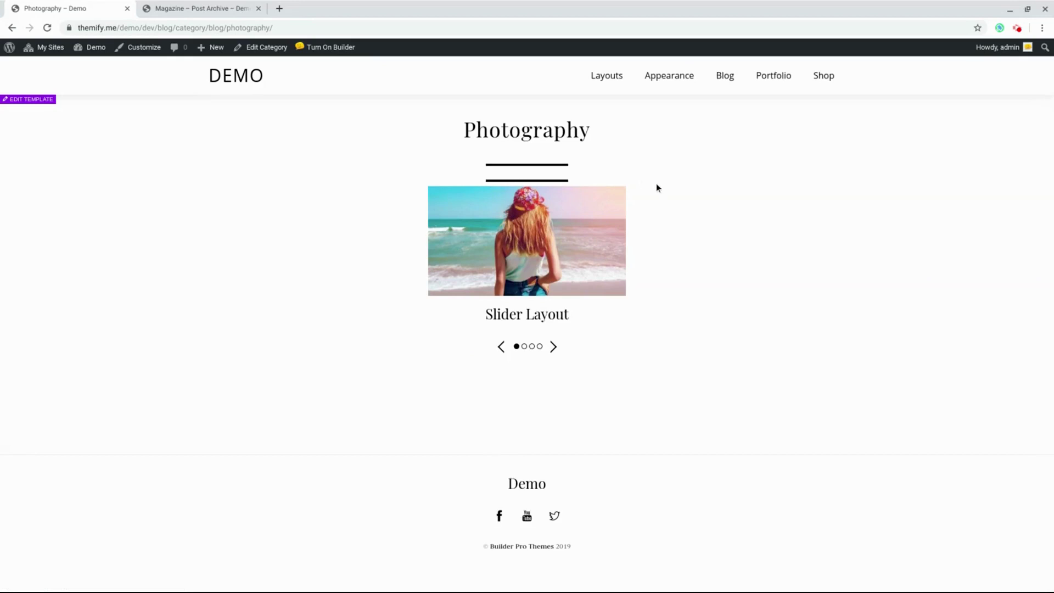
mouse_move(725, 78)
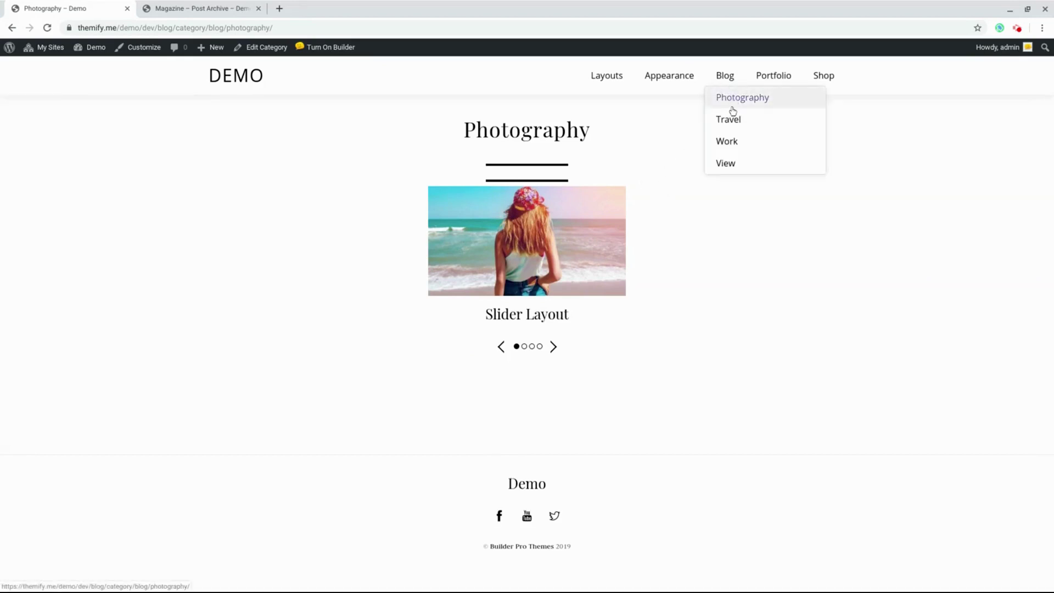
left_click(729, 141)
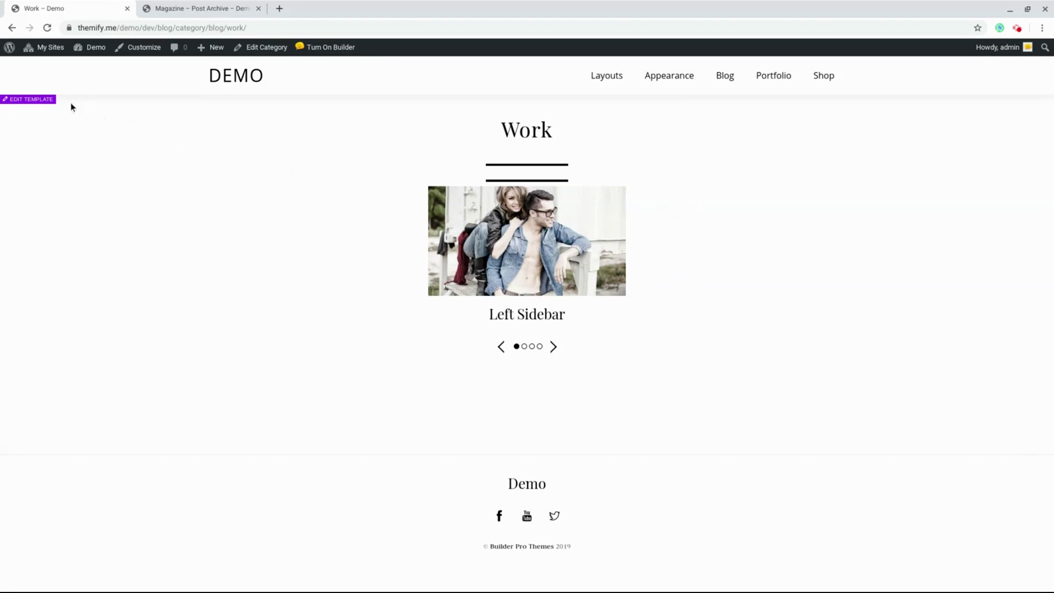
Edit the archive template, delete its Slider module, and search the module picker for 'mosaic'.
left_click(28, 101)
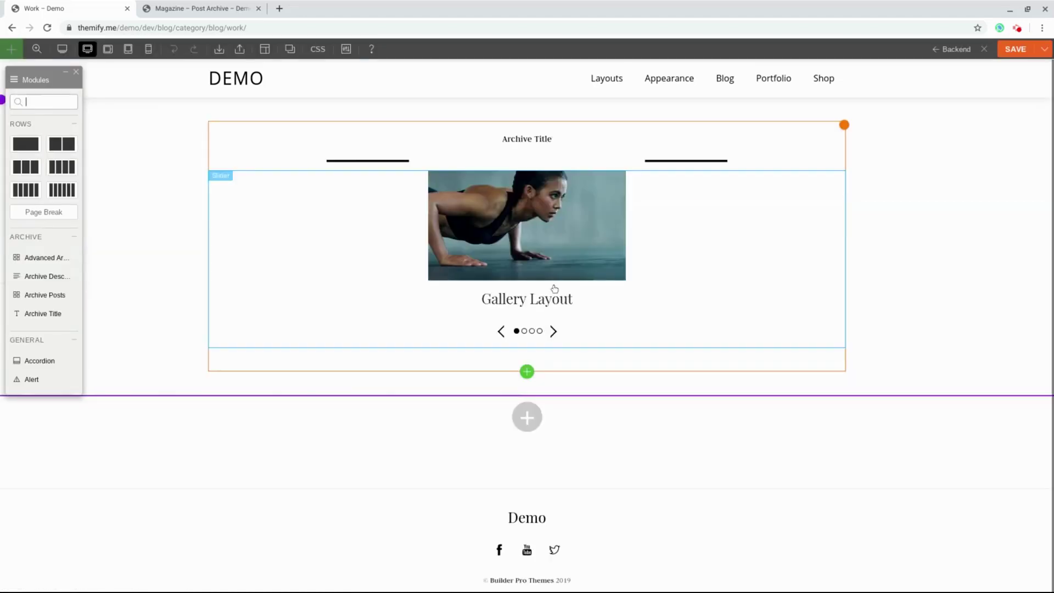
left_click(553, 189)
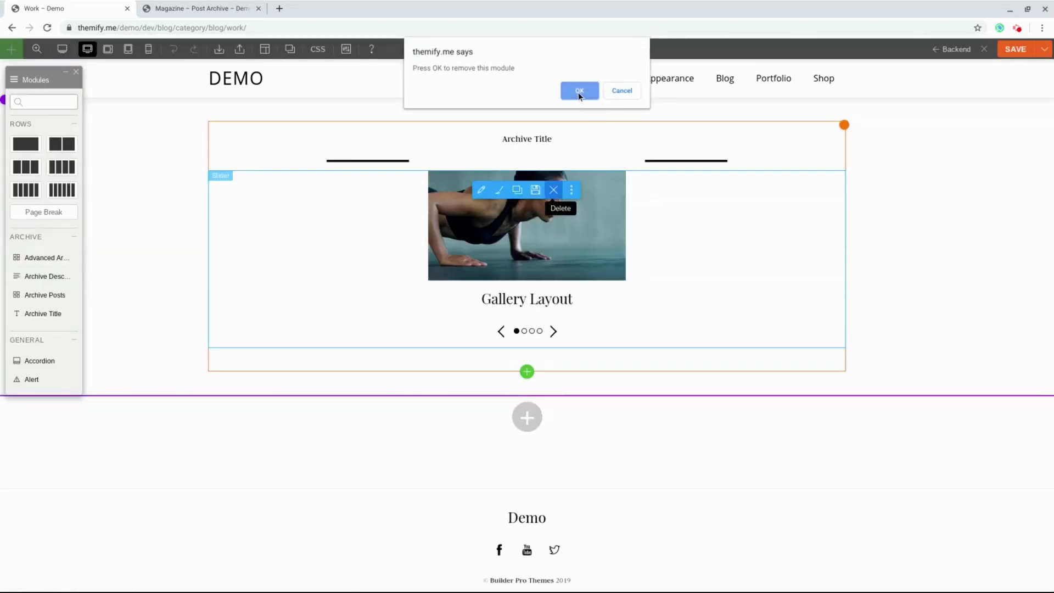
left_click(579, 92)
left_click(528, 172)
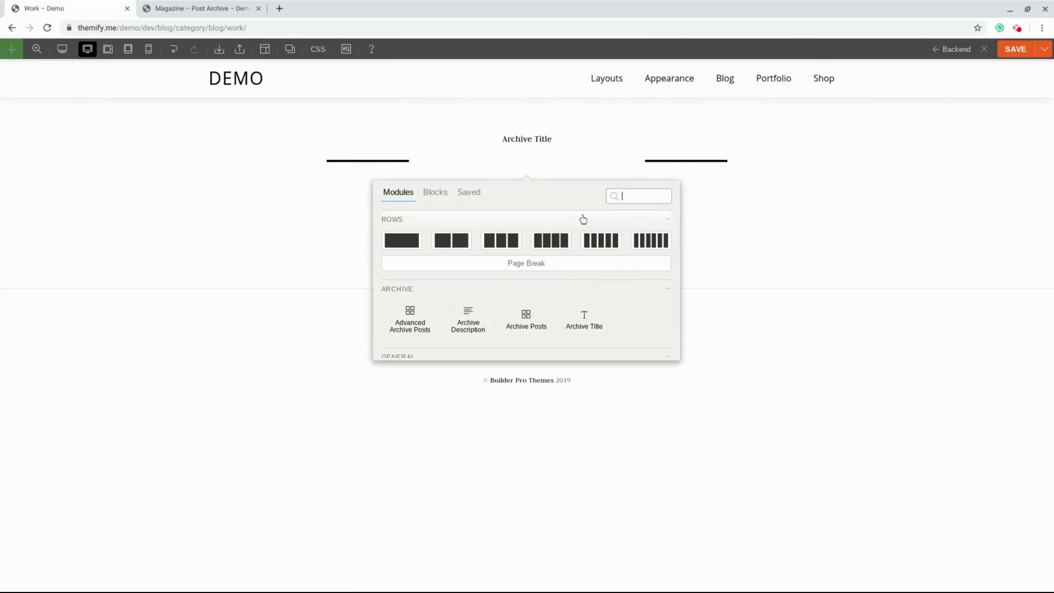
type("mosai")
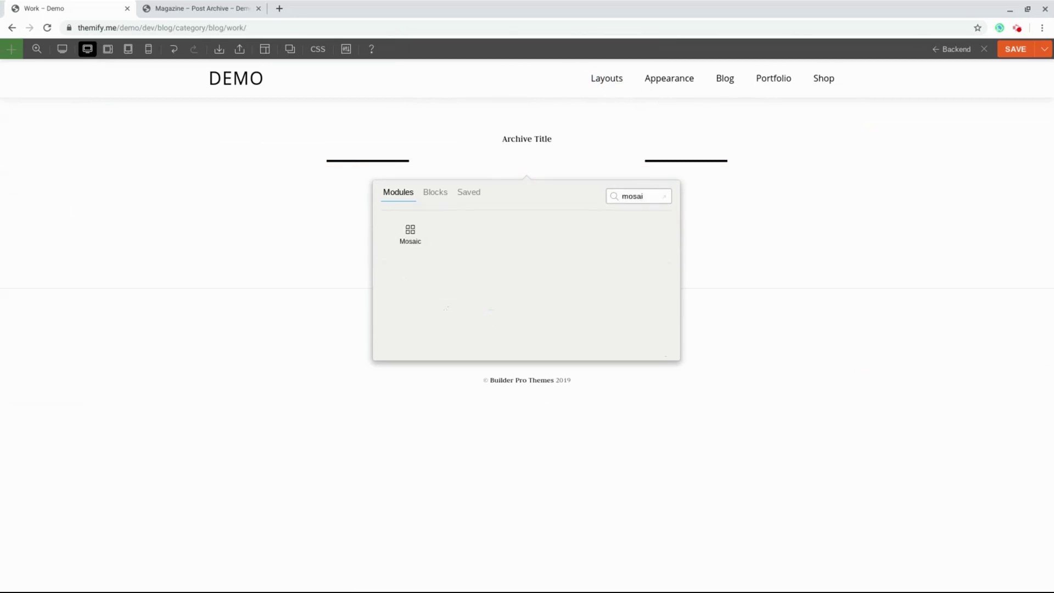
type("c")
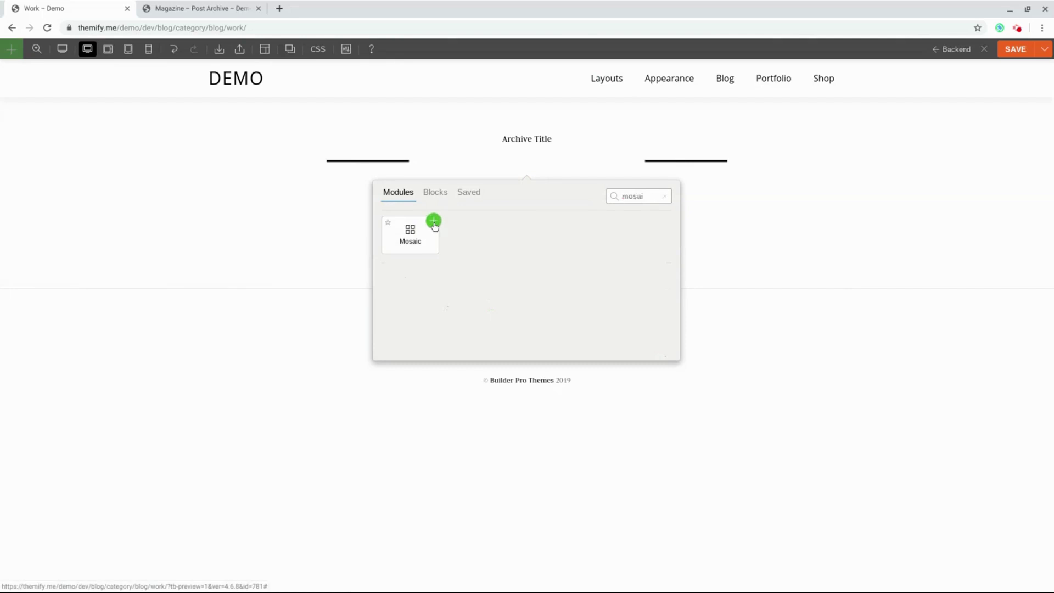
Insert the Mosaic module under the Archive Title with Dynamic Query on, and save the template.
left_click(433, 220)
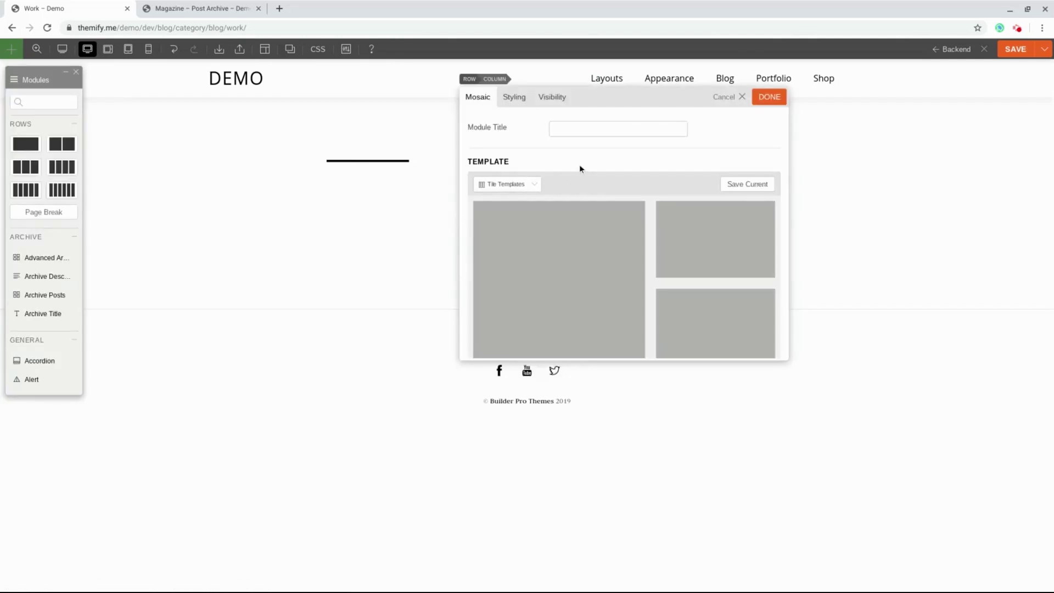
scroll(577, 170, "down", 5)
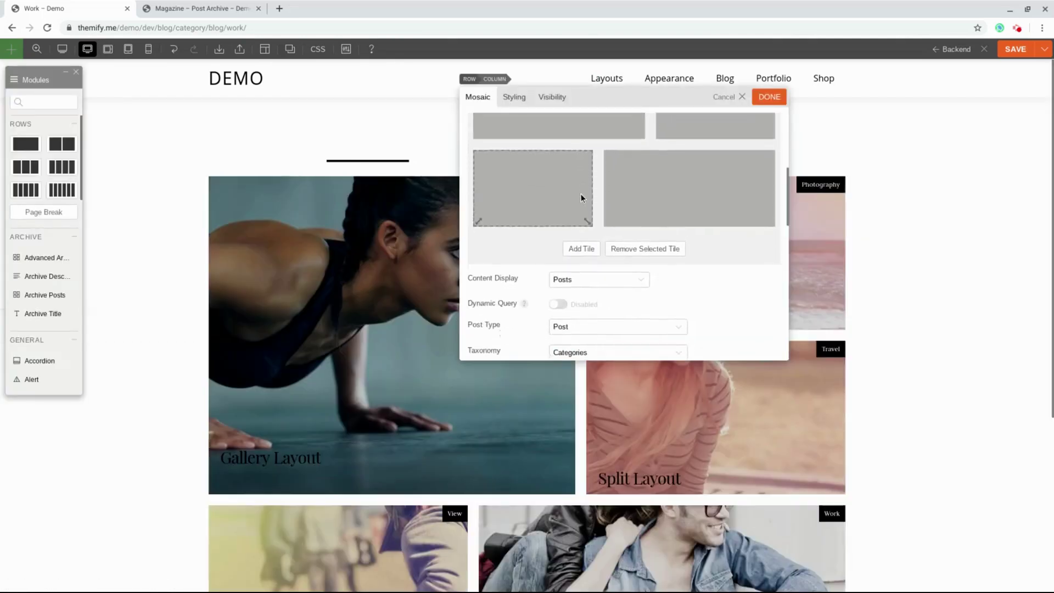
scroll(580, 198, "down", 2)
left_click(555, 238)
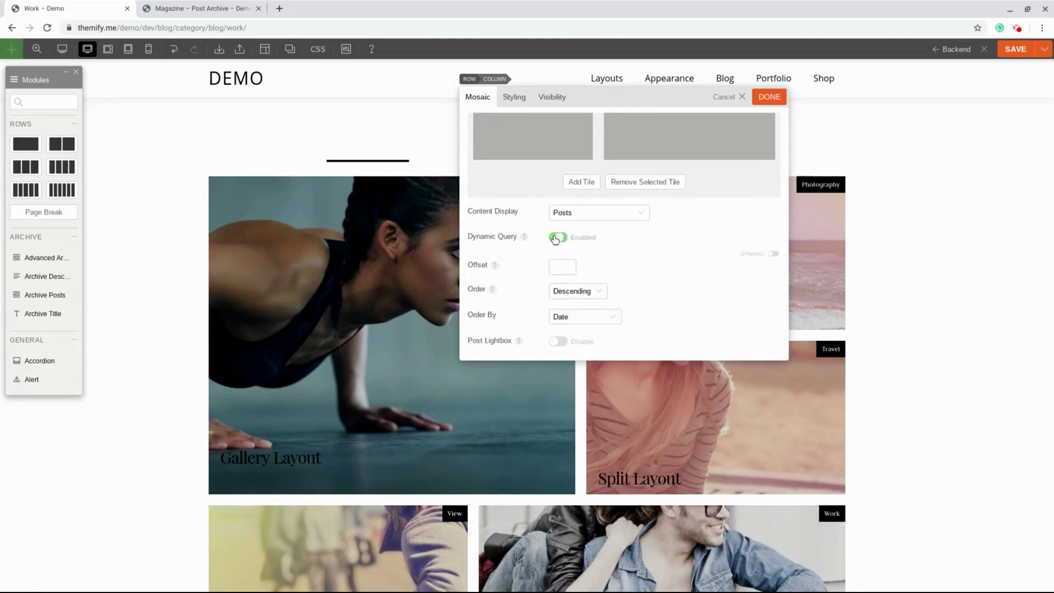
left_click(769, 97)
left_click(1017, 50)
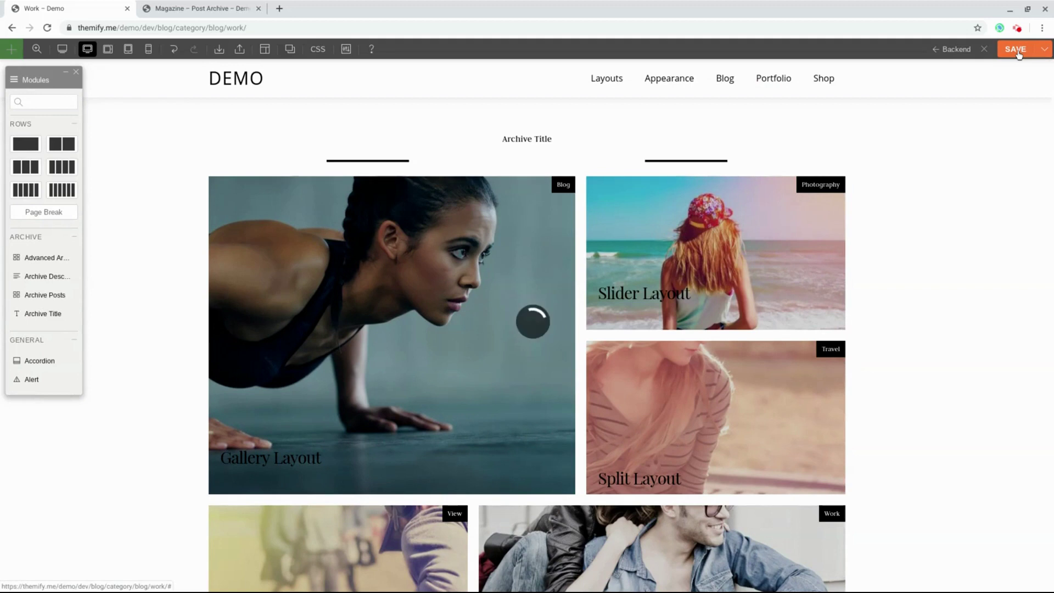
Close the builder, check the Photography page's mosaic grid, then open Pro Templates from the admin bar.
left_click(984, 50)
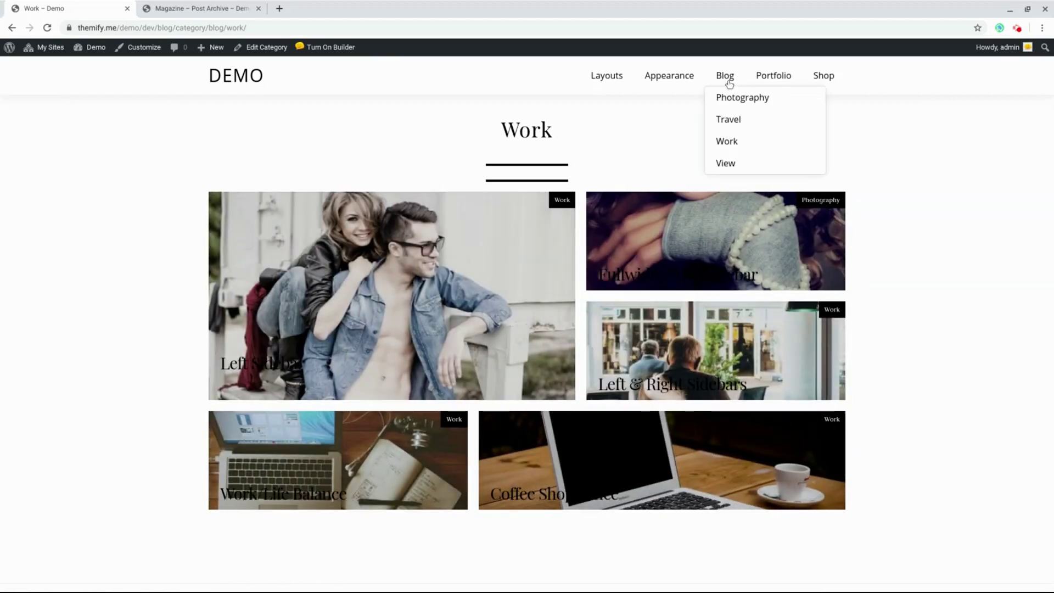
left_click(736, 98)
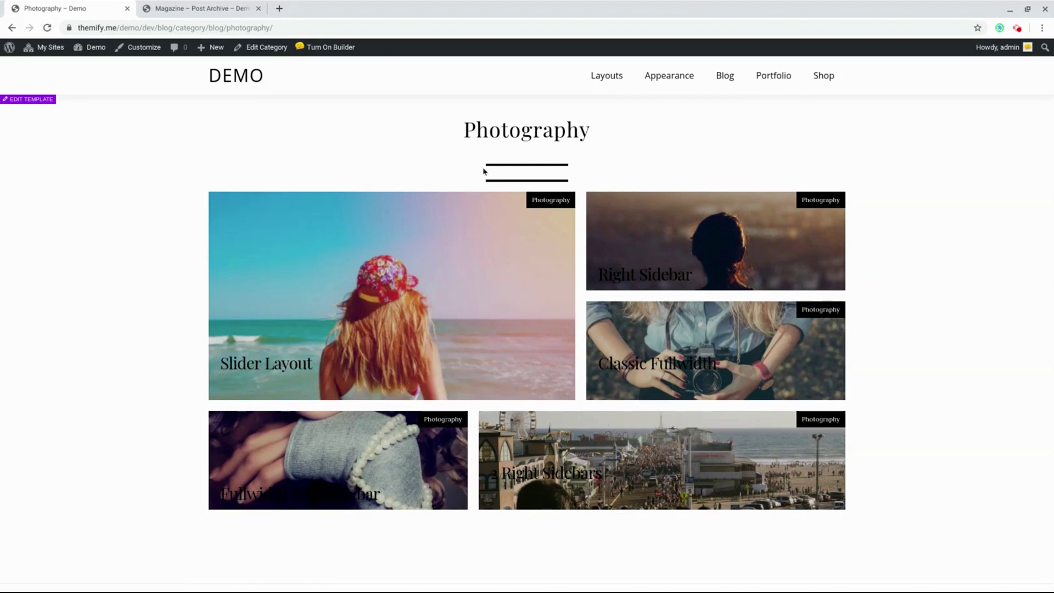
mouse_move(337, 47)
left_click(326, 94)
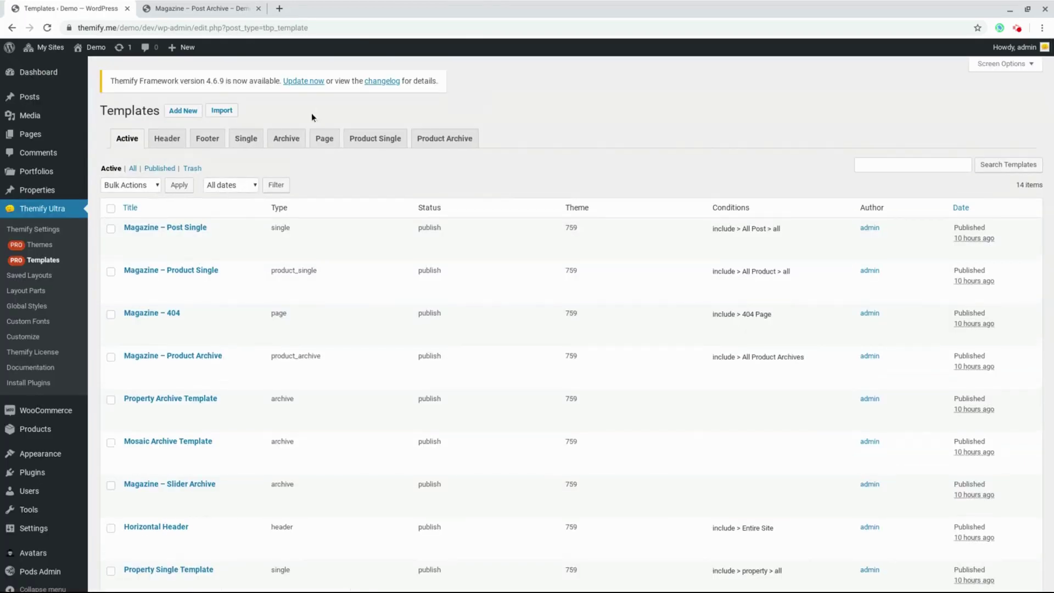
On the Archive tab, open Magazine – Slider Archive's options and add a new Exclude condition.
left_click(293, 132)
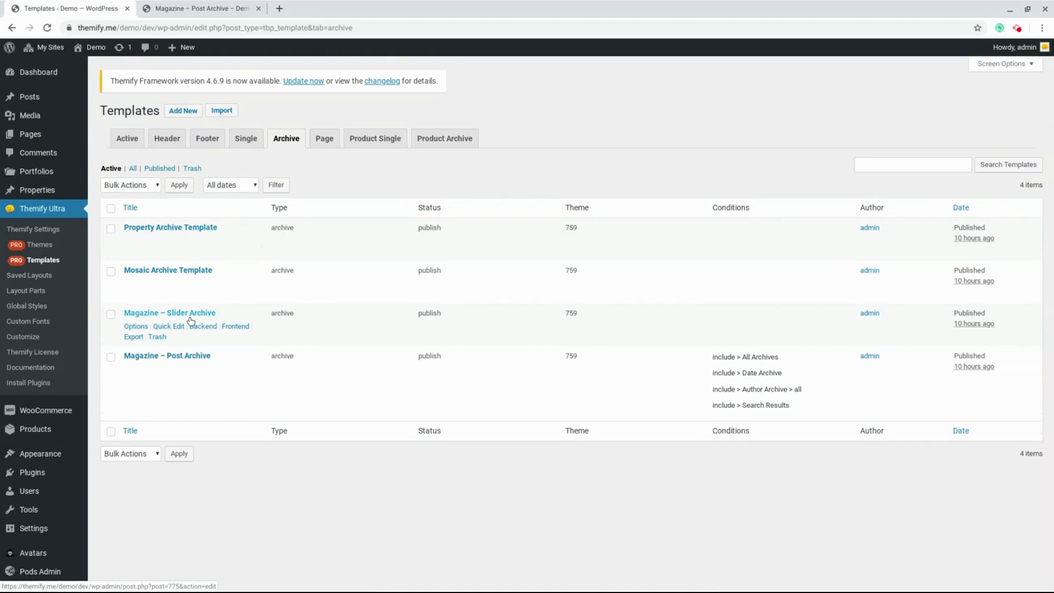
left_click(140, 327)
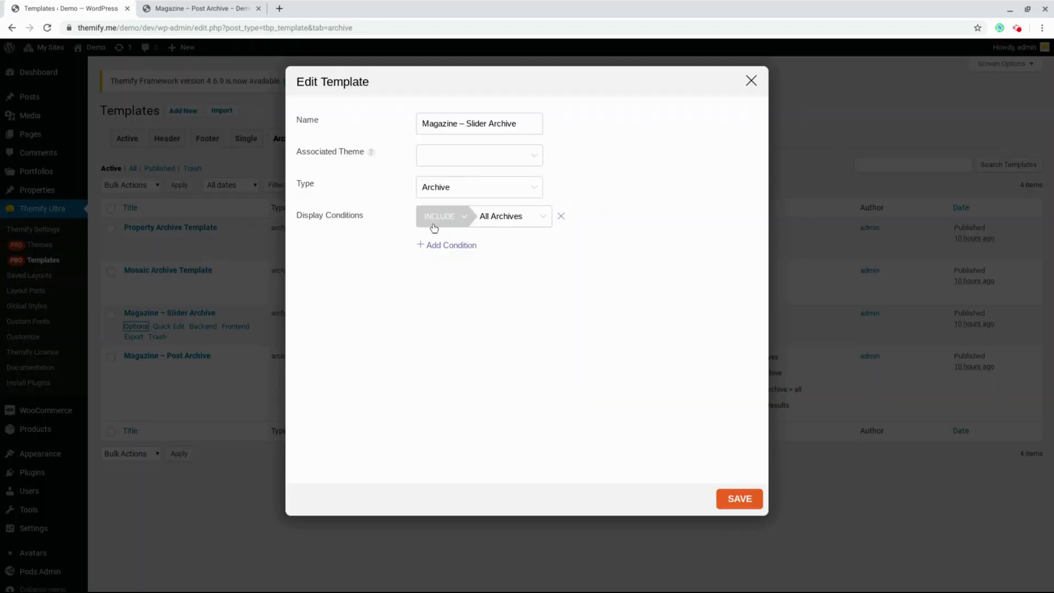
left_click(461, 246)
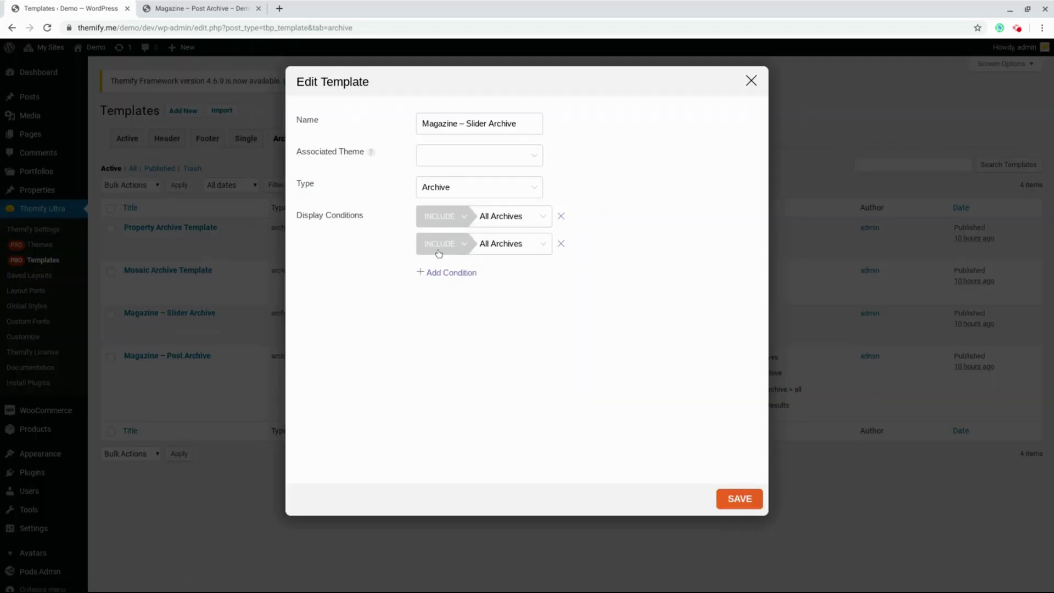
left_click(439, 253)
left_click(440, 280)
Set the exclusion to Categories > Photography only and save the display conditions.
left_click(496, 251)
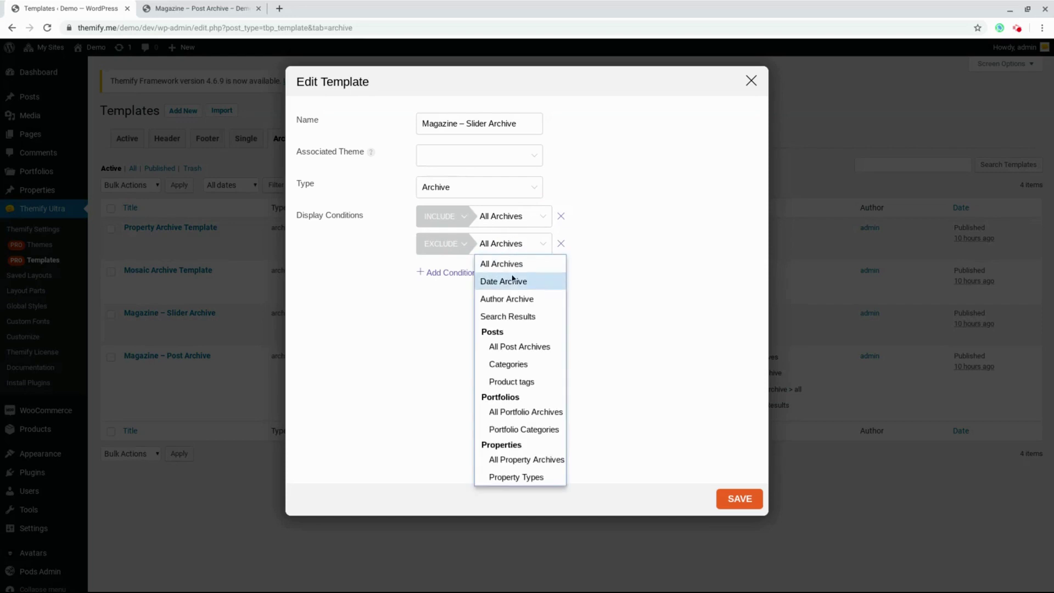
left_click(509, 364)
left_click(568, 248)
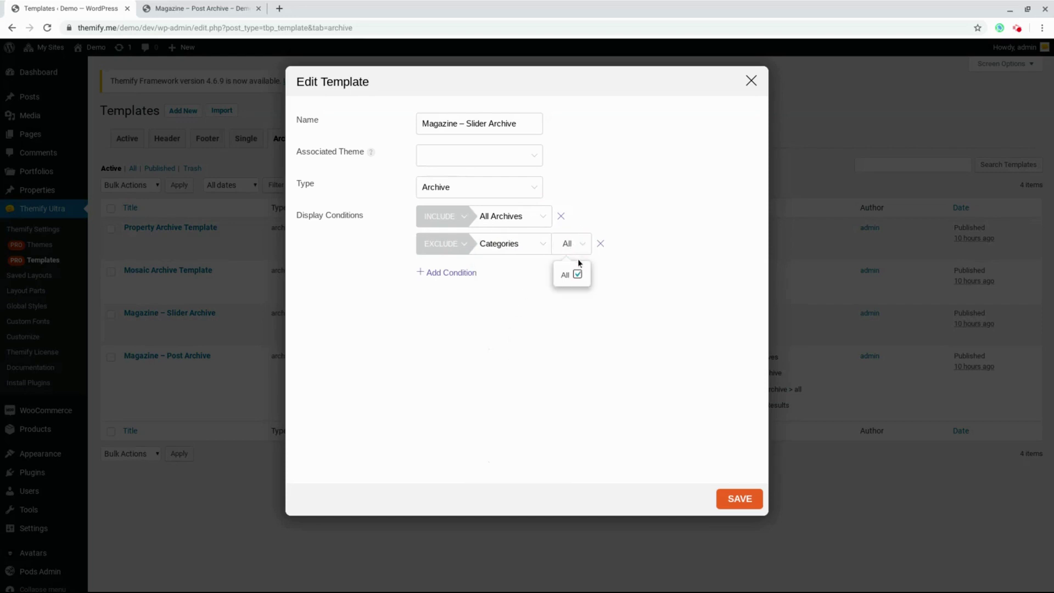
left_click(578, 273)
left_click(512, 303)
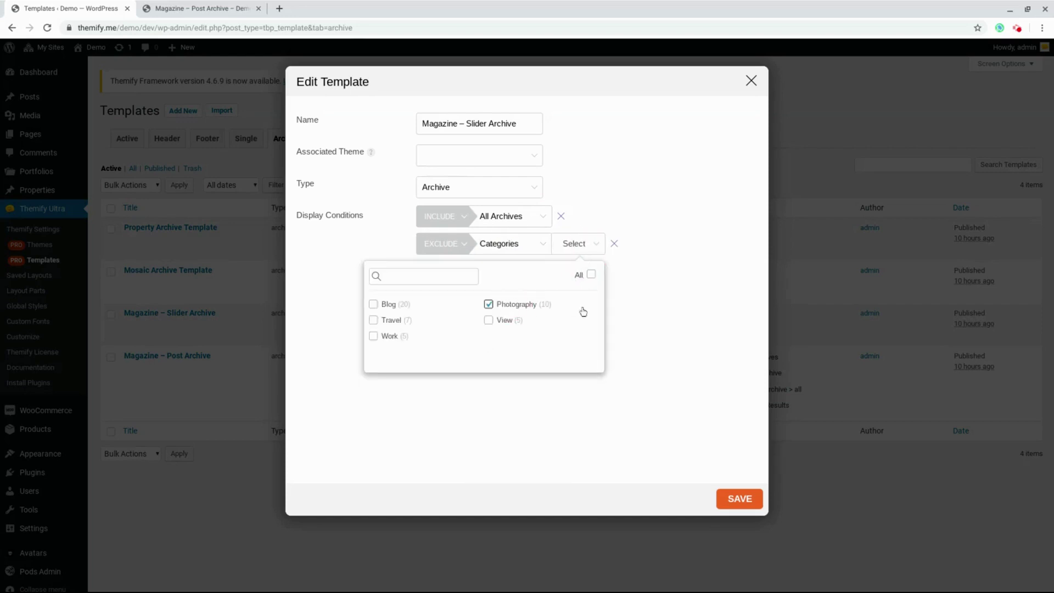
left_click(664, 353)
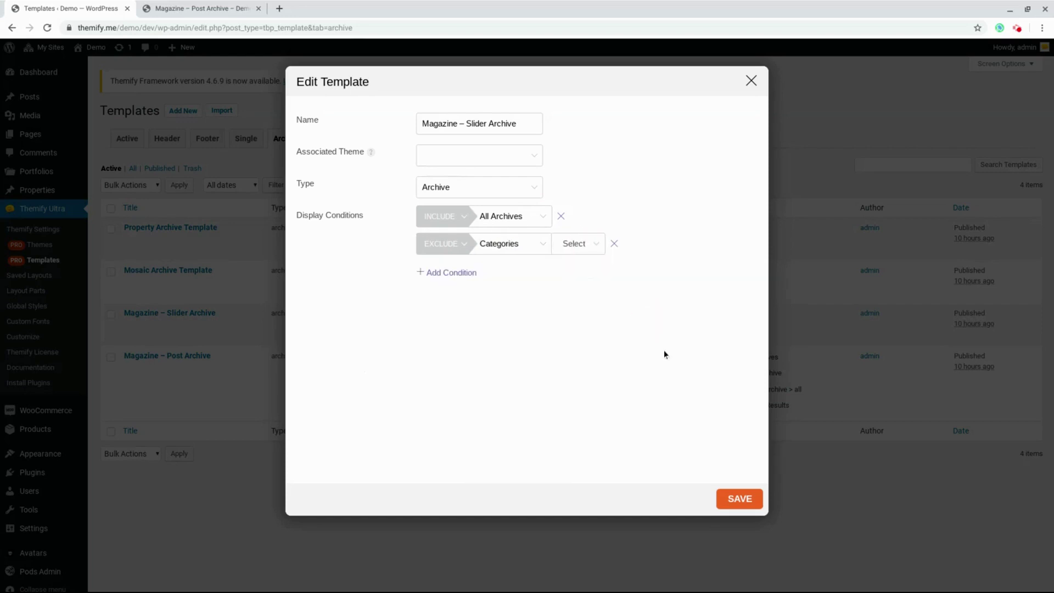
left_click(740, 505)
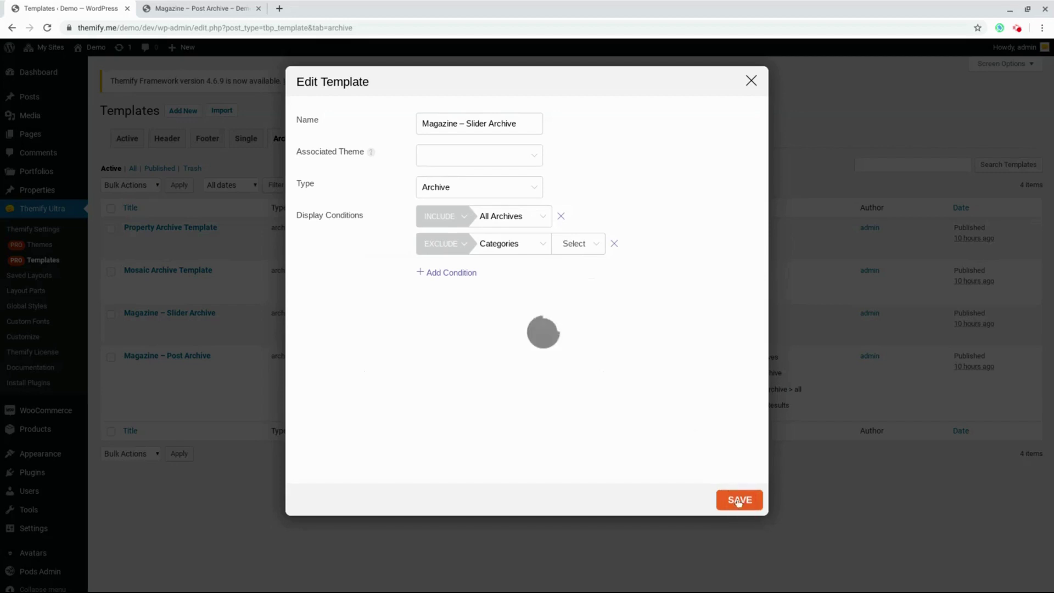
left_click(751, 82)
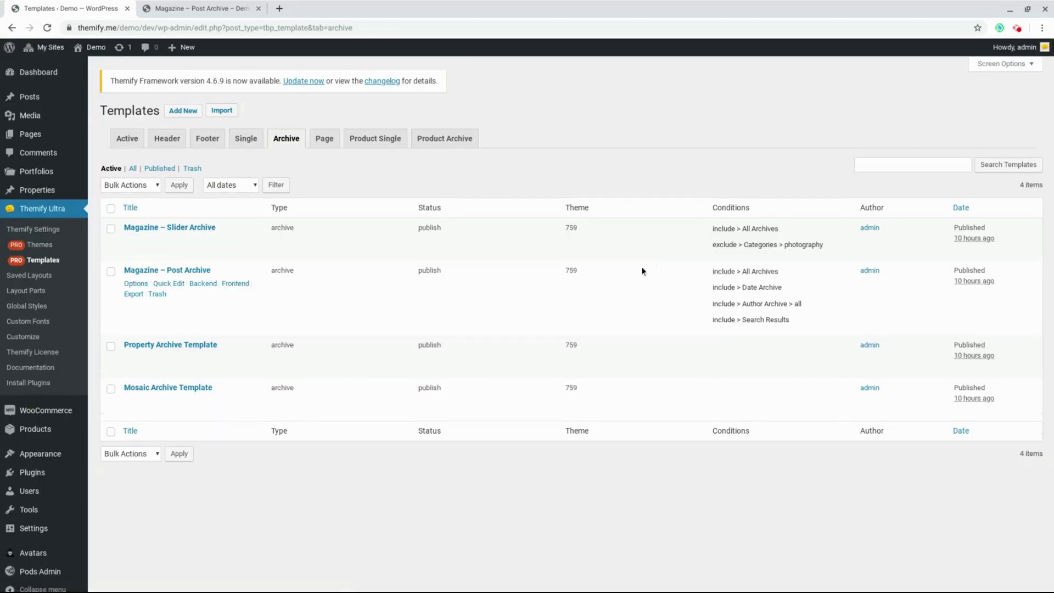
Remove the All Archives, Date, Author and Search Results conditions from Magazine – Post Archive.
left_click(135, 283)
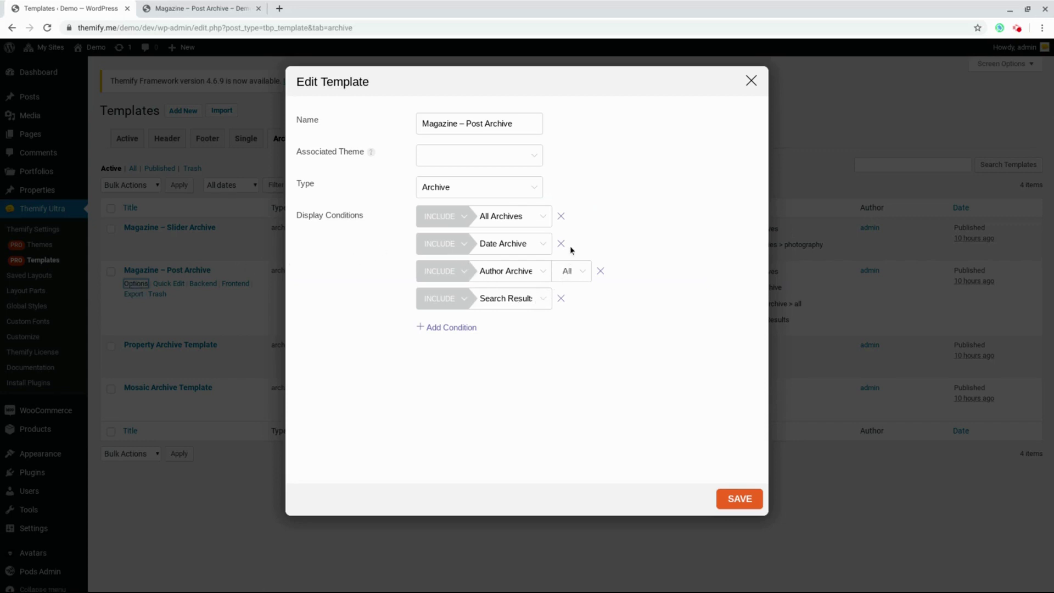
left_click(560, 215)
left_click(560, 216)
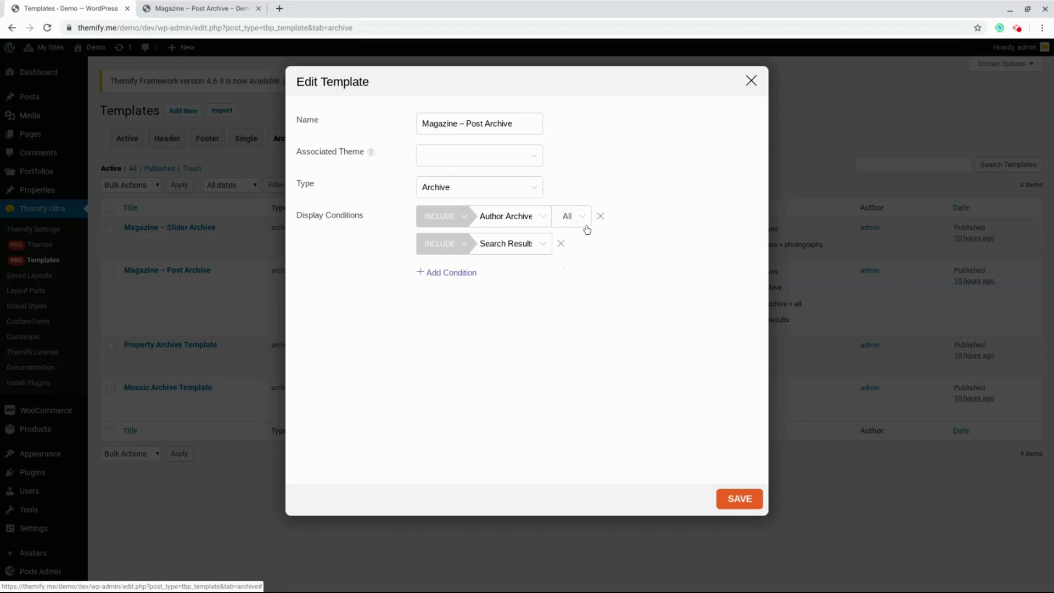
left_click(601, 218)
left_click(561, 216)
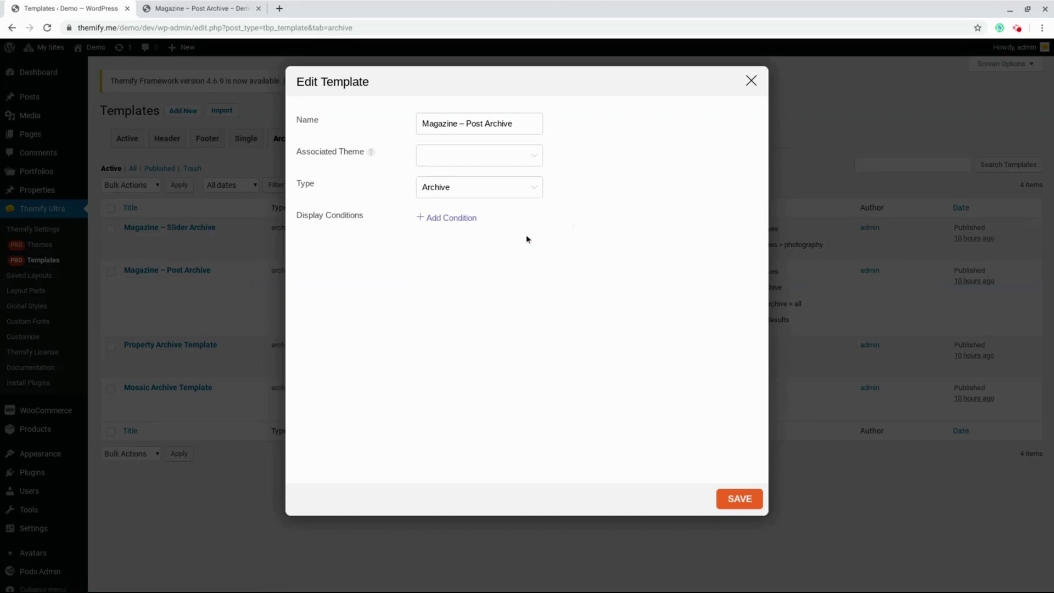
Add an Include condition for the Photography category only and save the conditions.
left_click(451, 218)
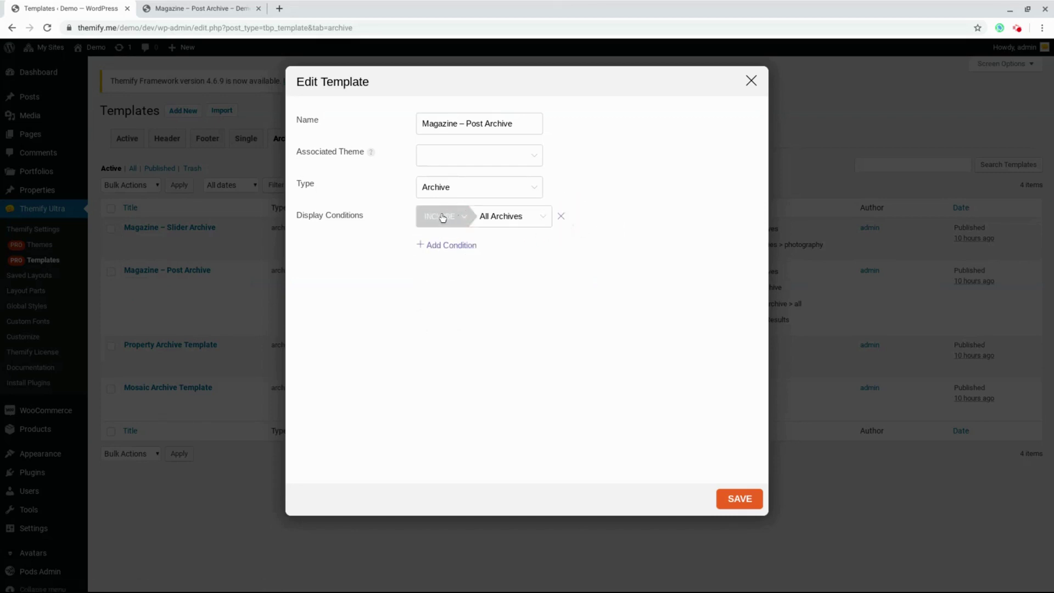
left_click(524, 219)
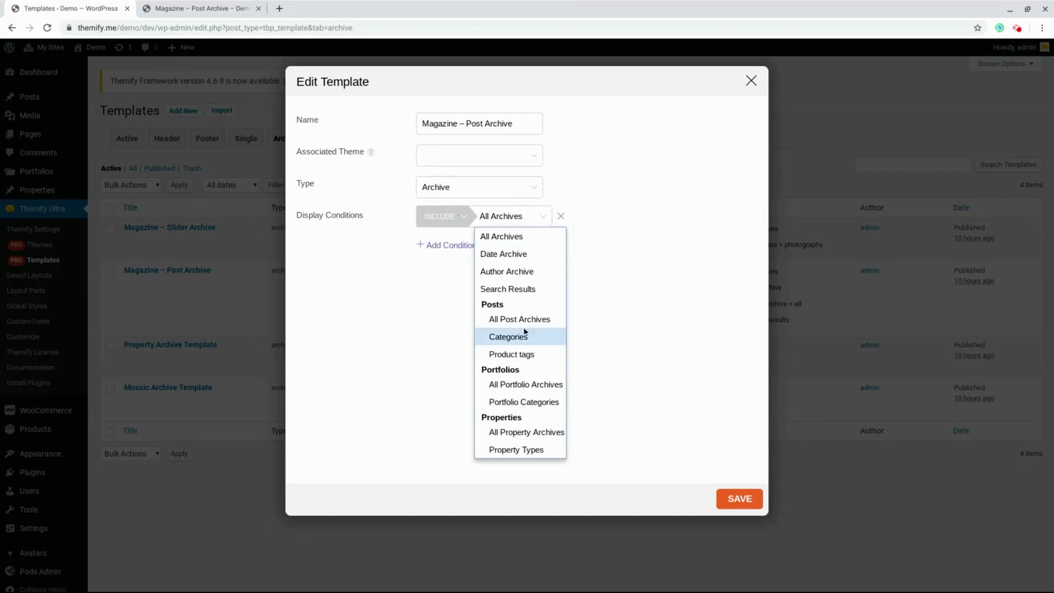
left_click(524, 336)
left_click(575, 225)
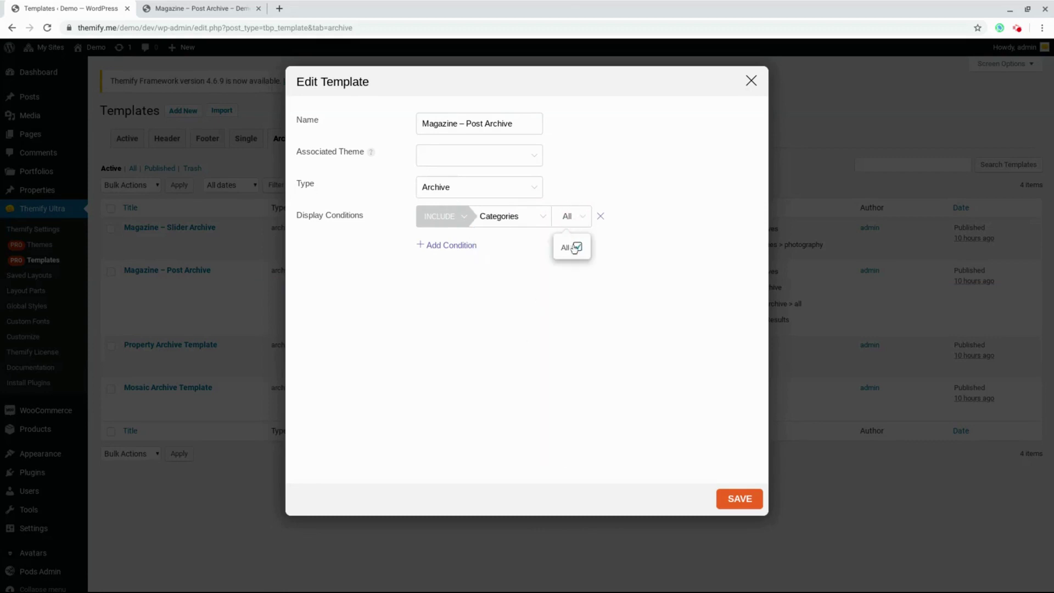
left_click(573, 244)
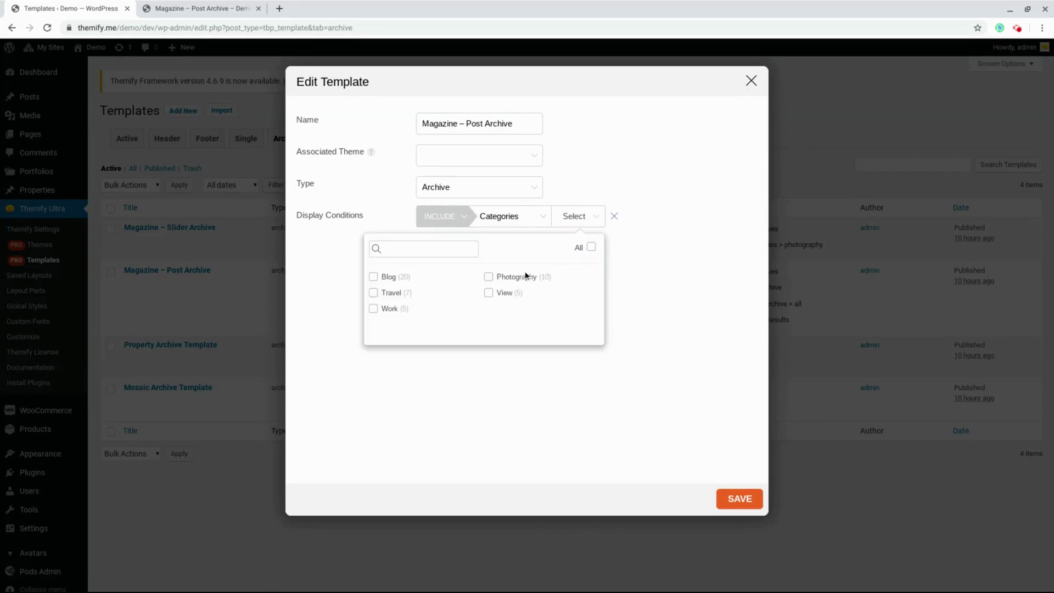
left_click(525, 276)
left_click(663, 333)
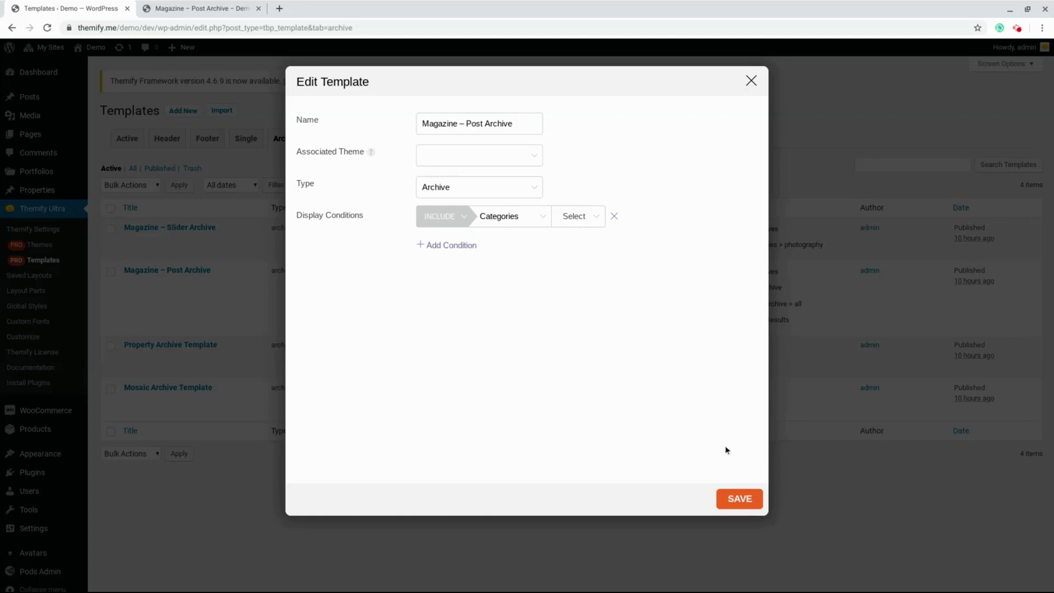
left_click(738, 498)
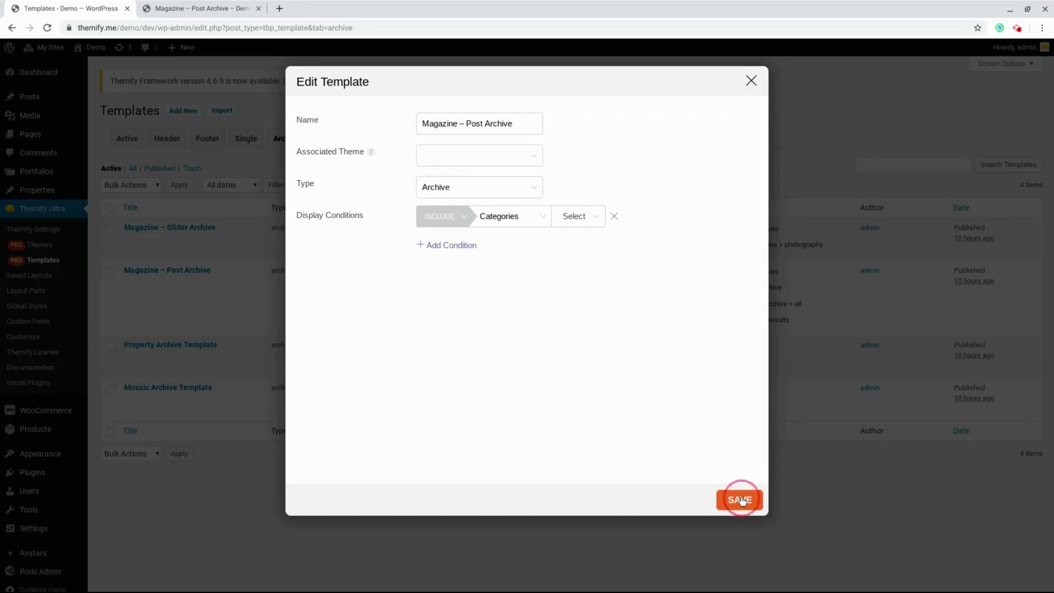
left_click(751, 81)
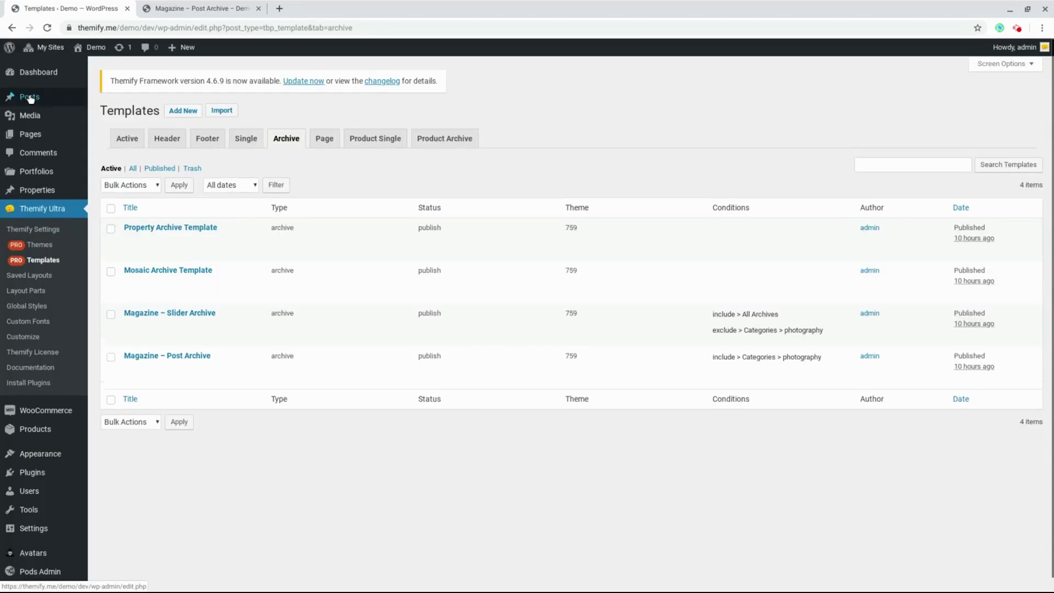
From Posts > Categories, view the Photography archive on the site, then open the Work category page.
mouse_move(37, 105)
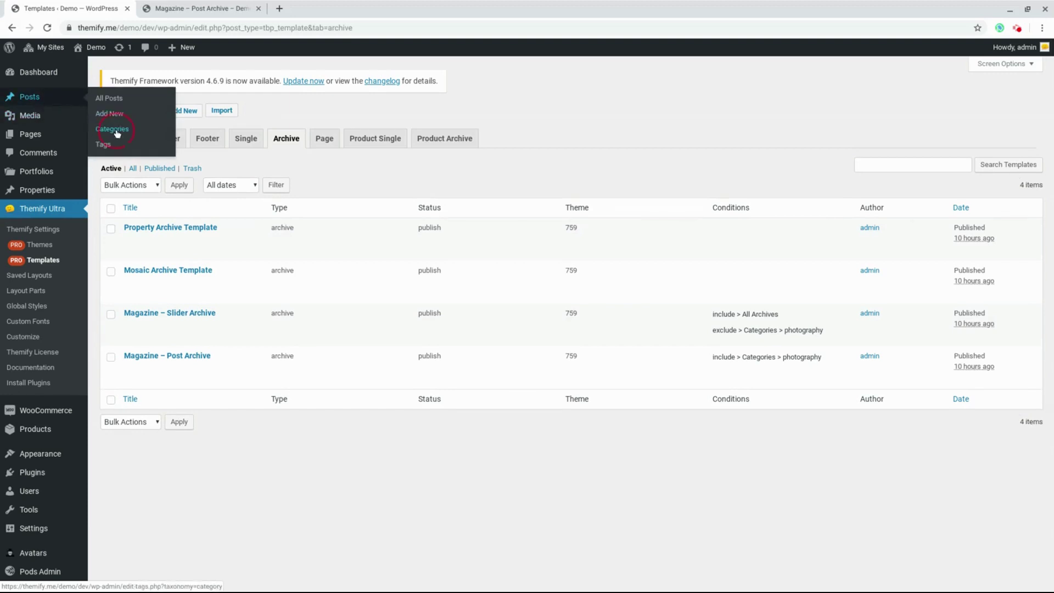
left_click(115, 127)
mouse_move(491, 226)
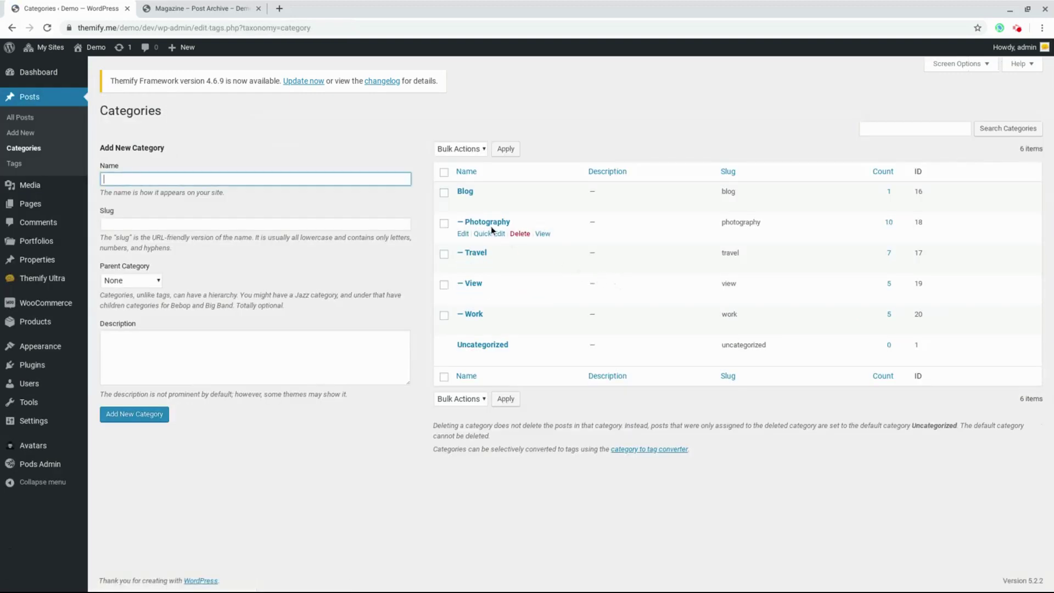
left_click(541, 234)
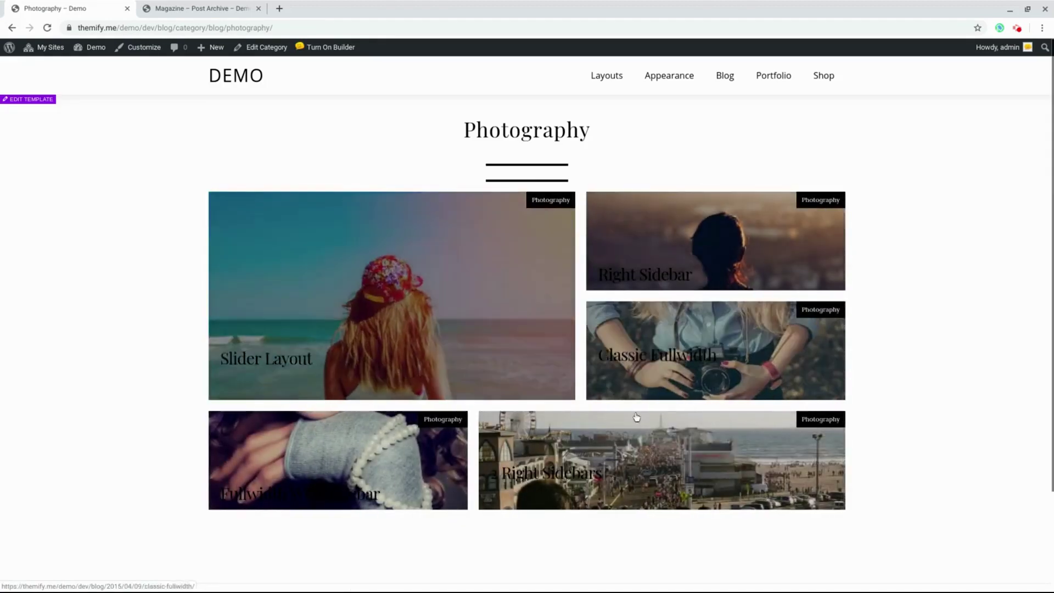
mouse_move(714, 82)
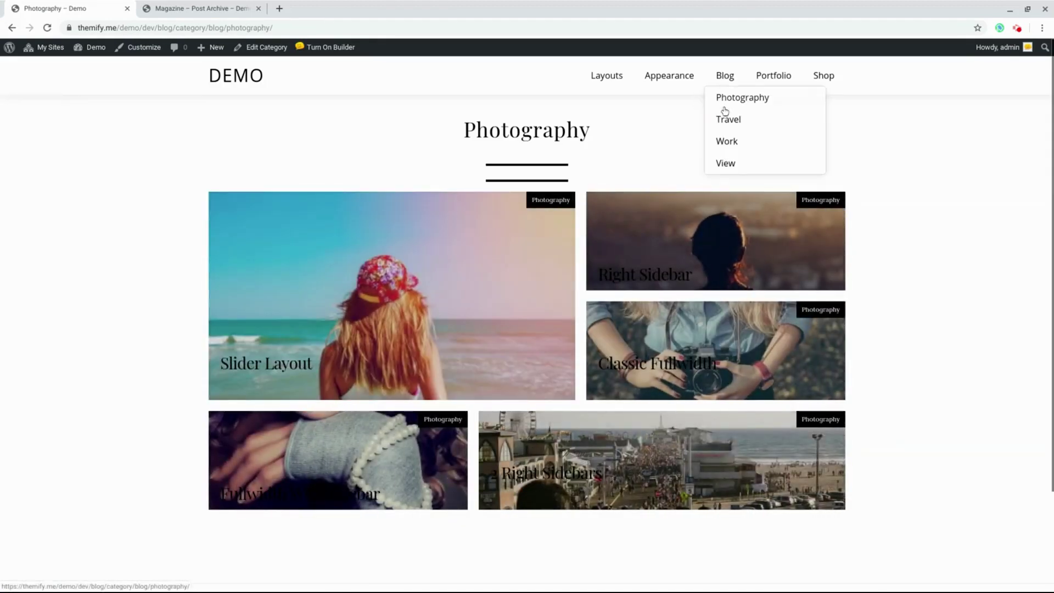
left_click(726, 141)
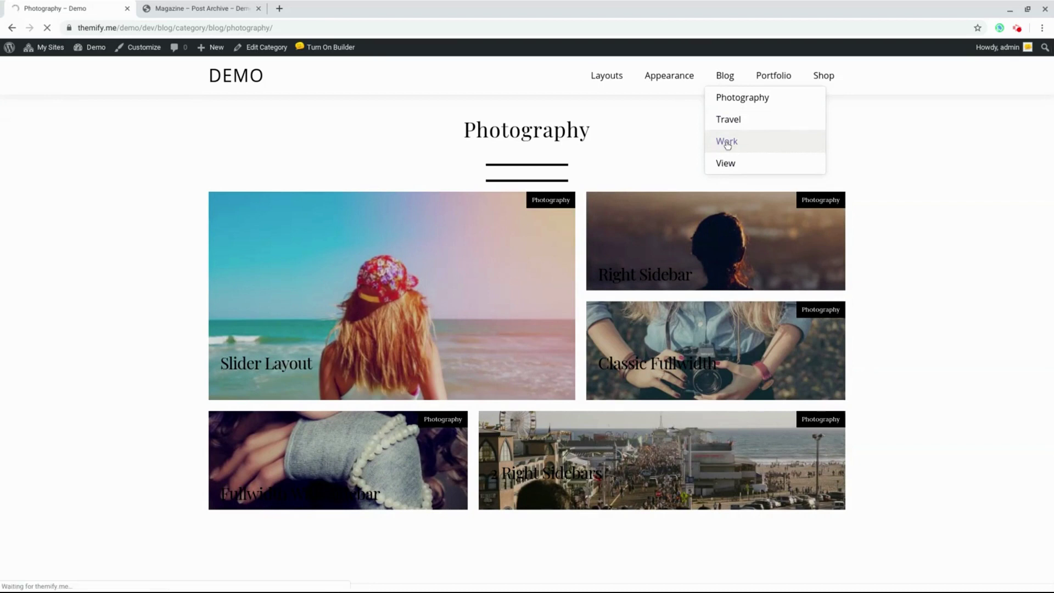